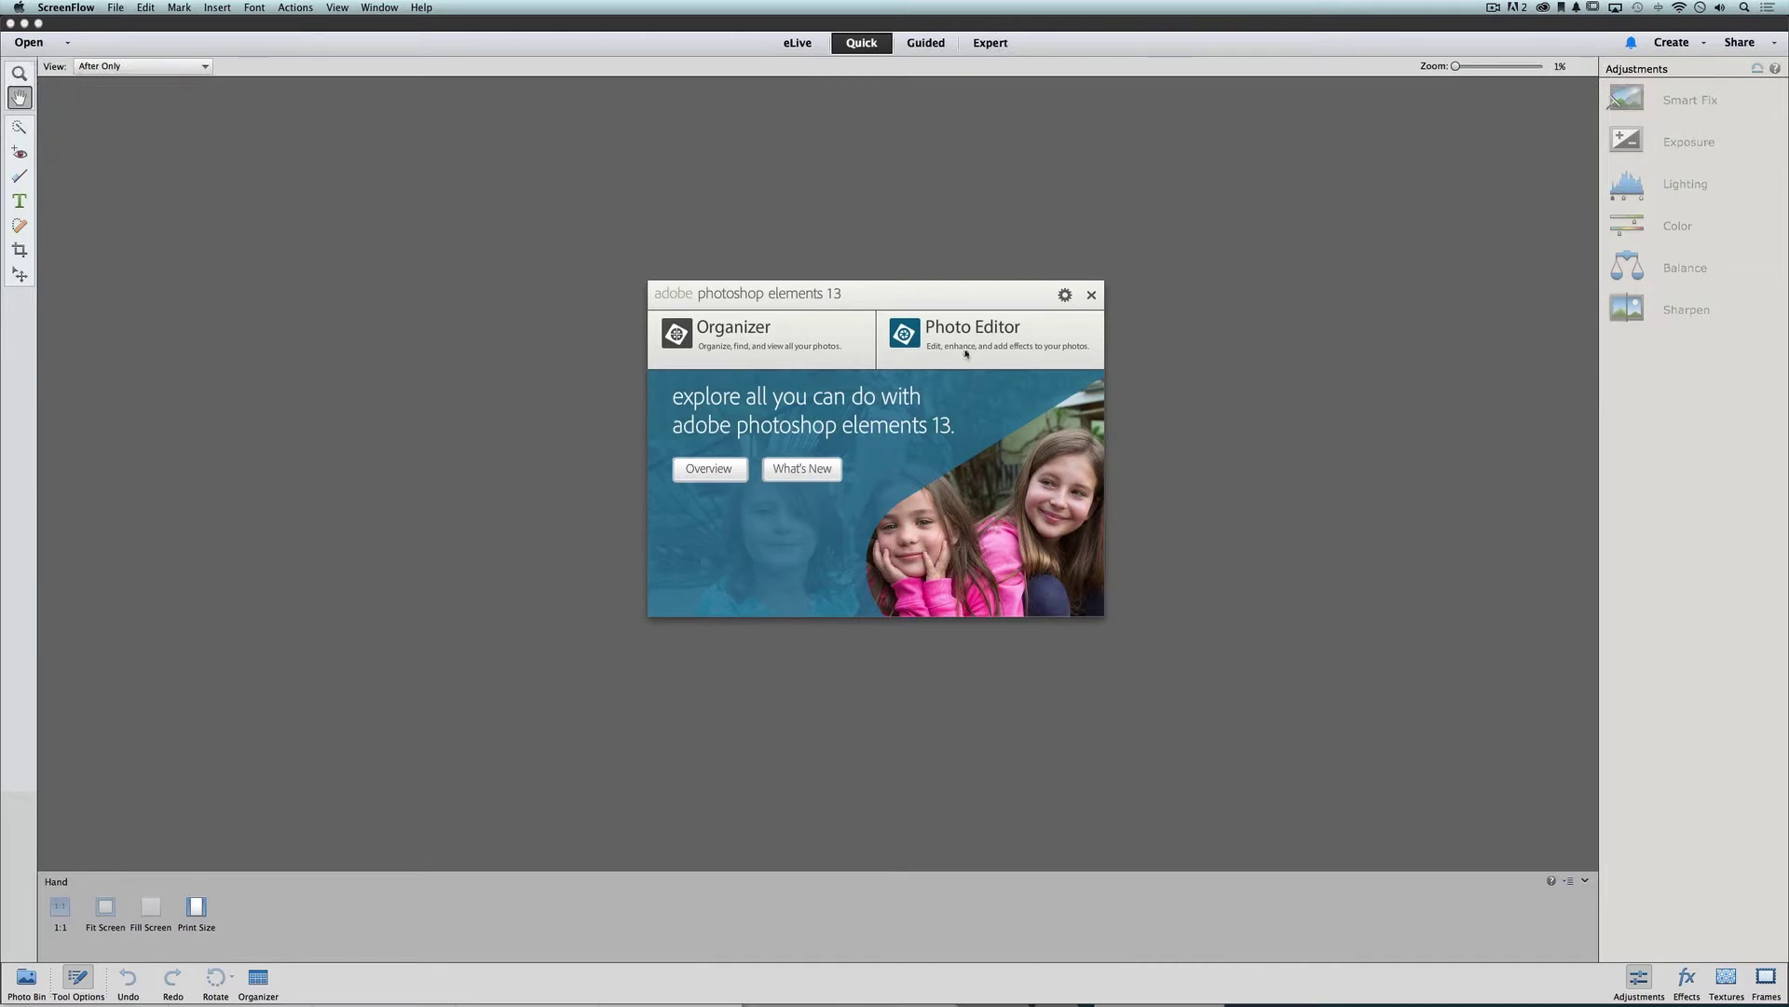
Launch the Photo Editor and bring the welcome window back up via Help > Welcome Screen
left_click(966, 341)
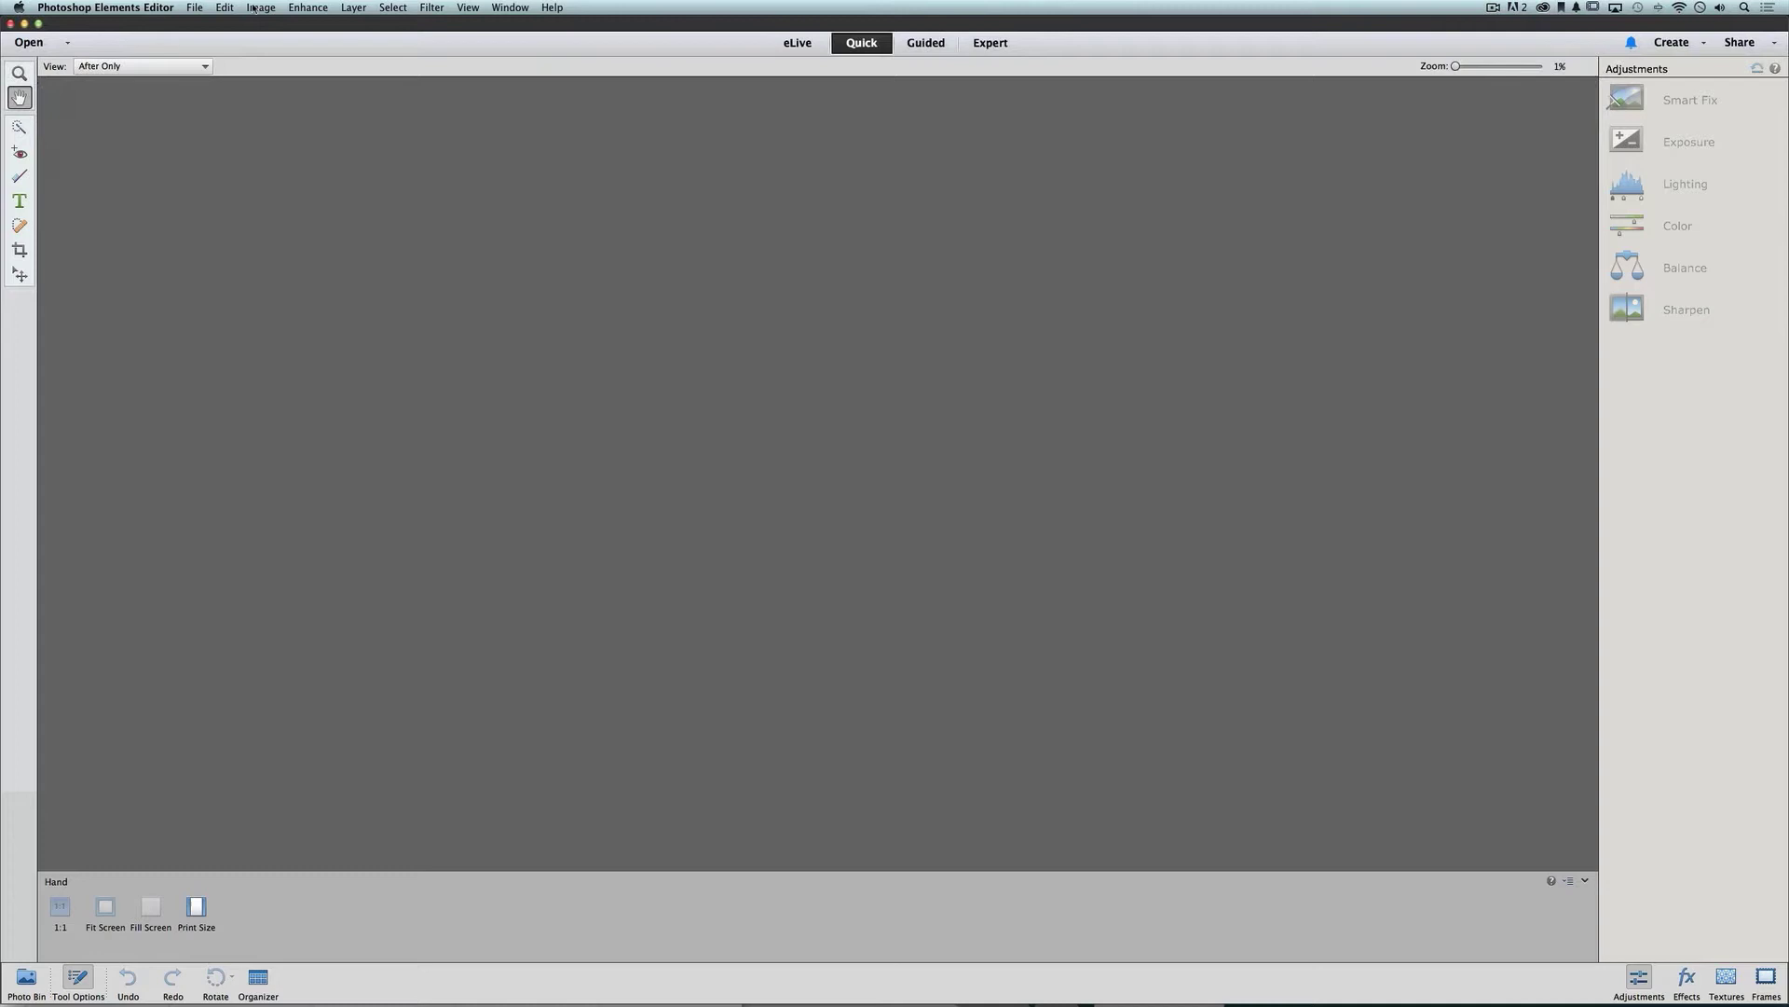
left_click(553, 9)
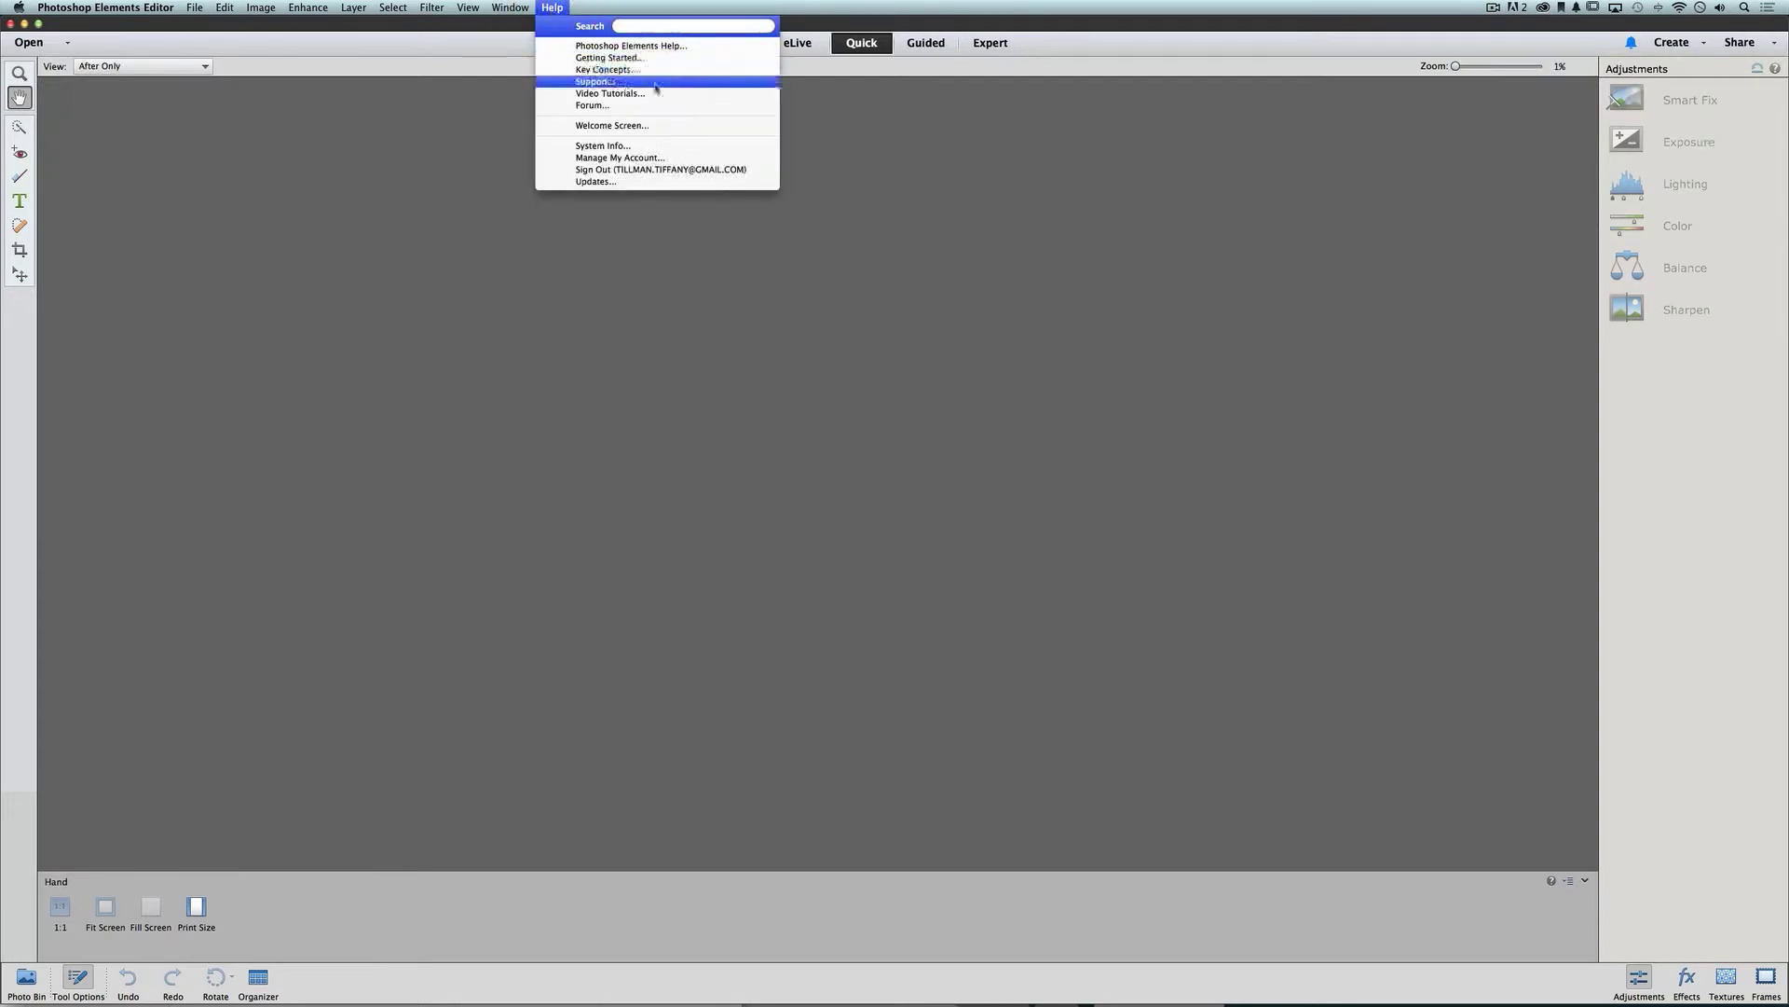
left_click(685, 126)
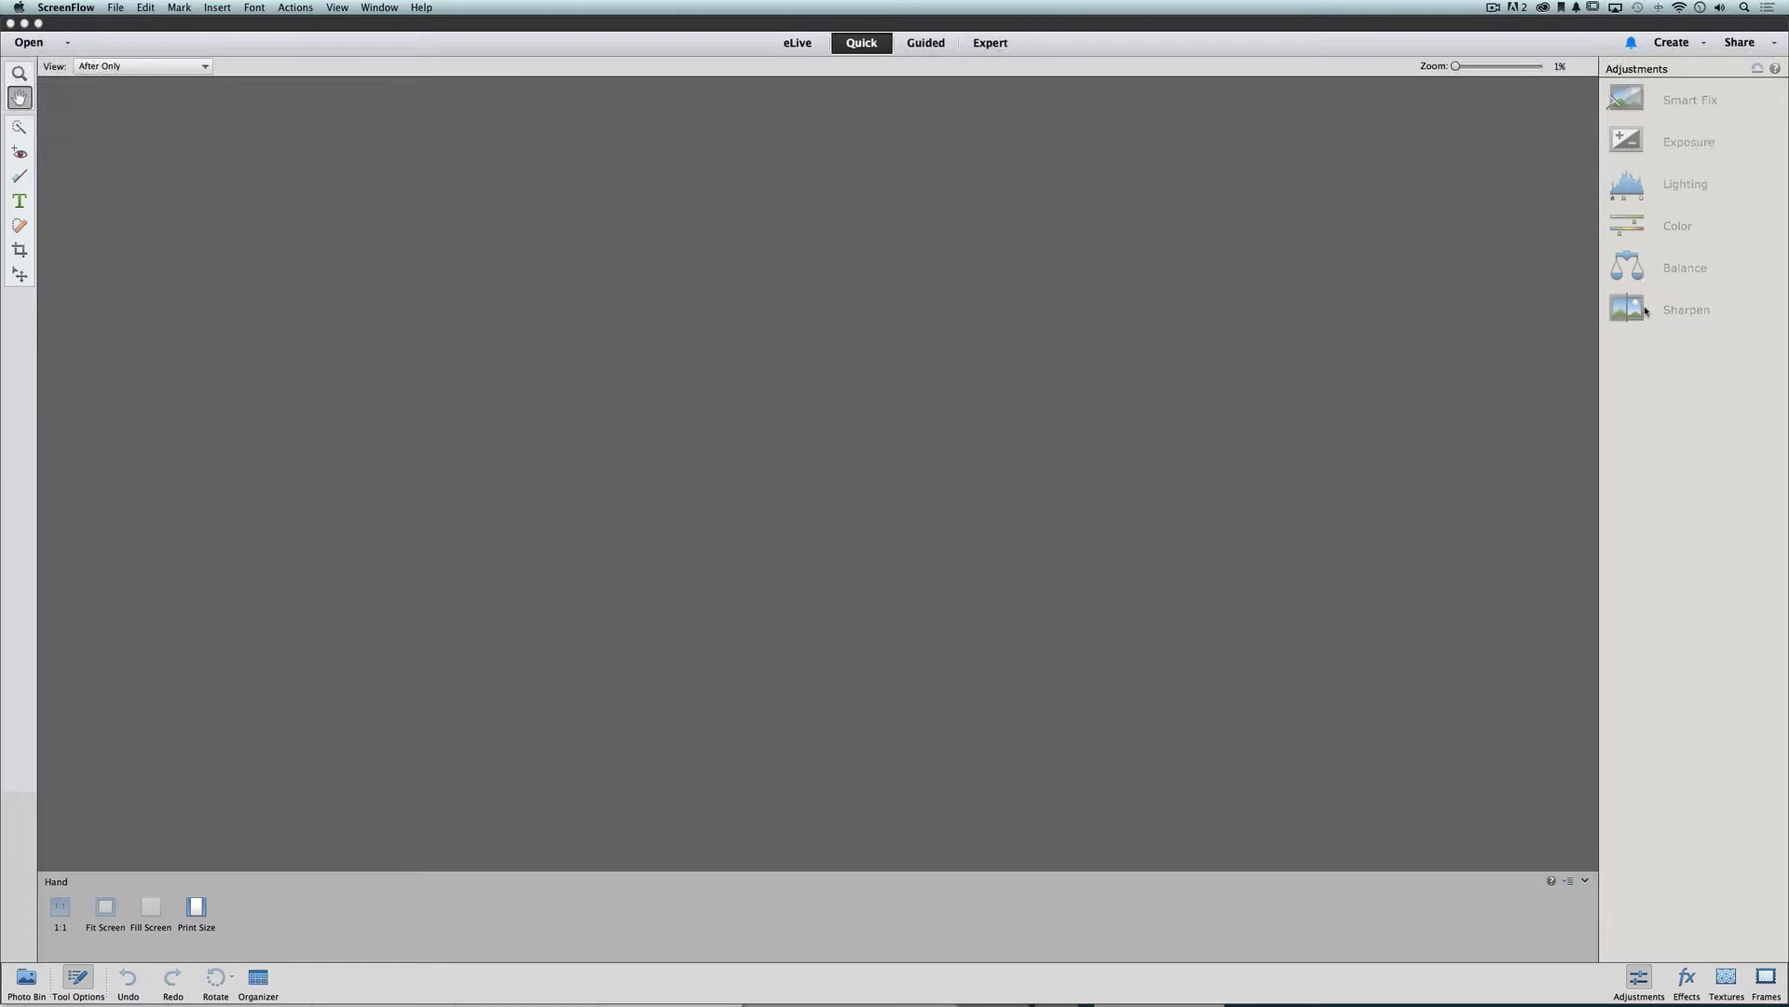
Browse Guided mode's Photo Effects and Photo Play edits, then switch to Expert mode
left_click(925, 42)
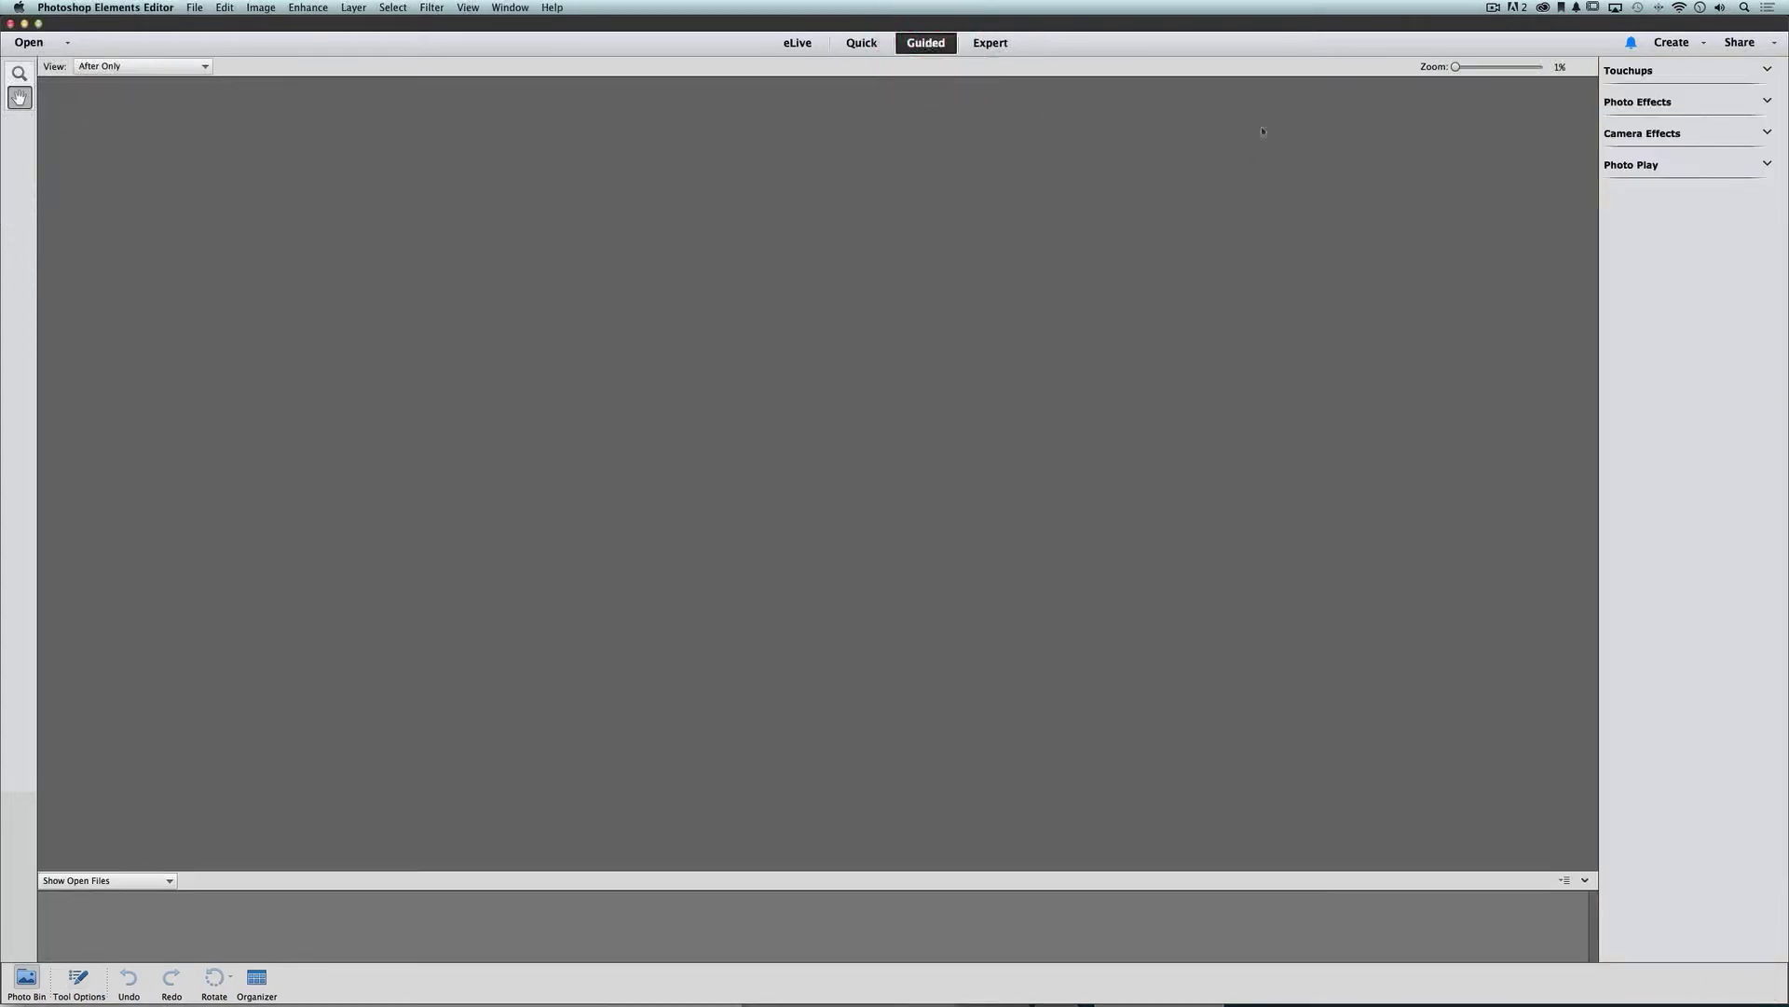
left_click(1719, 104)
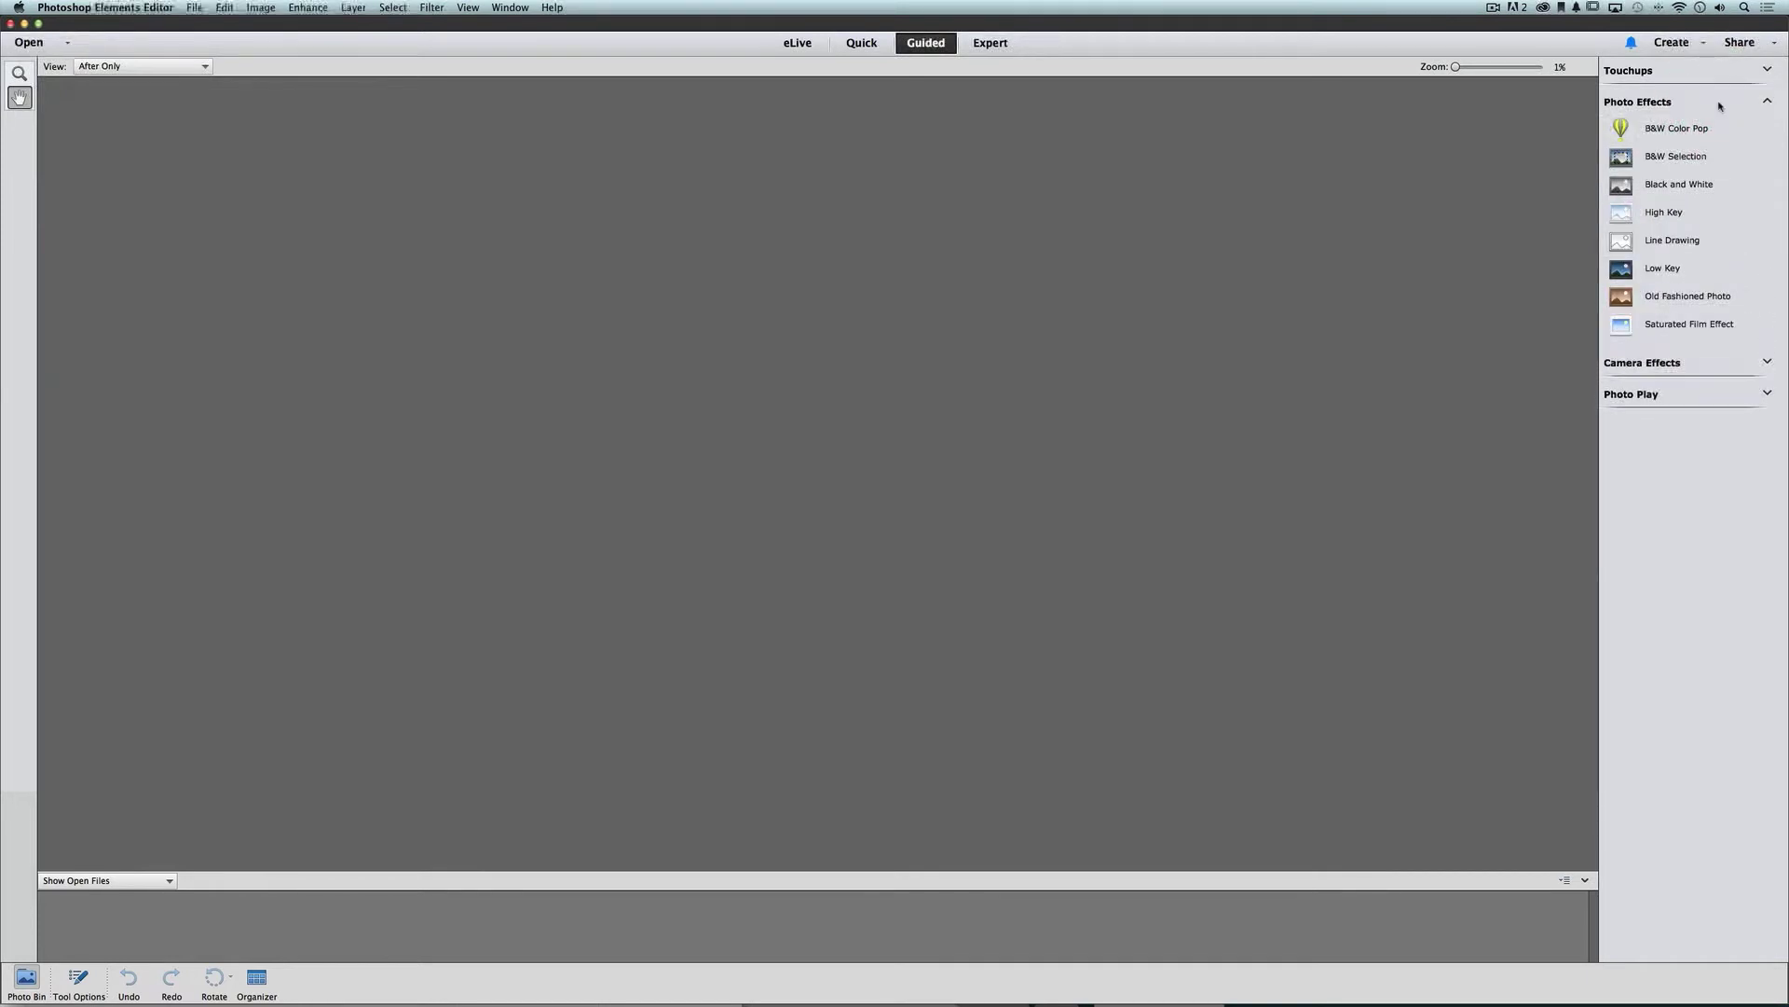
left_click(1707, 393)
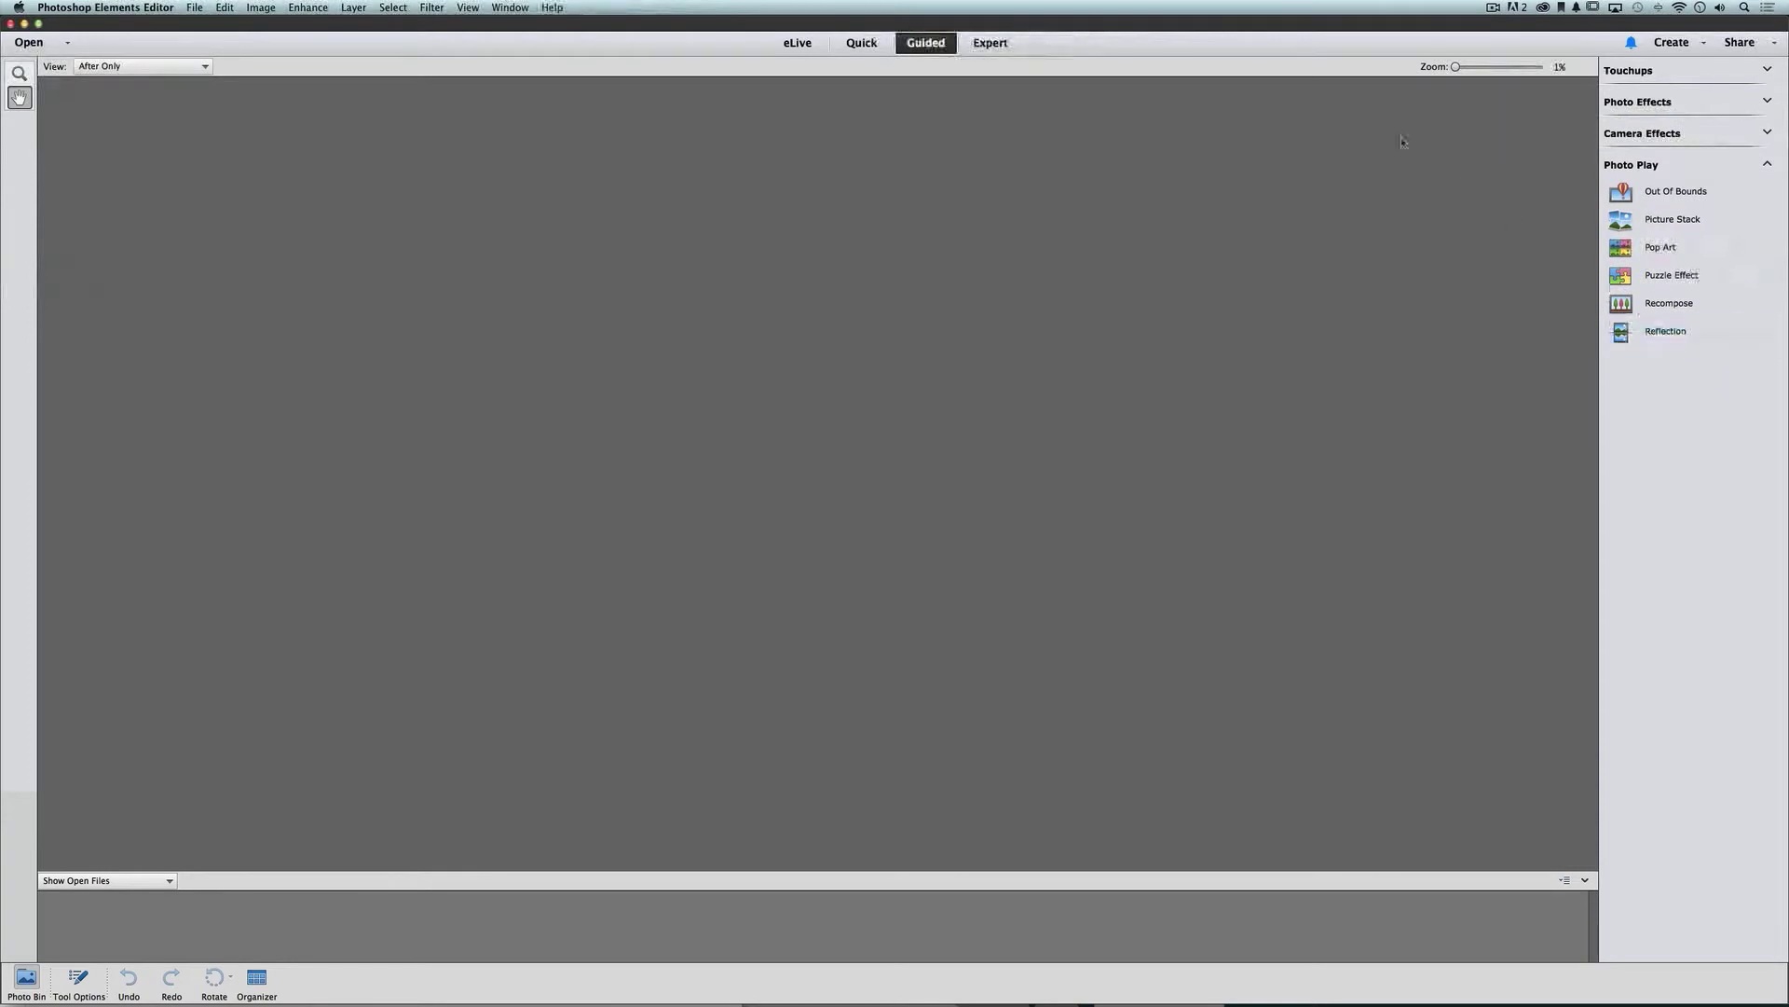
left_click(990, 43)
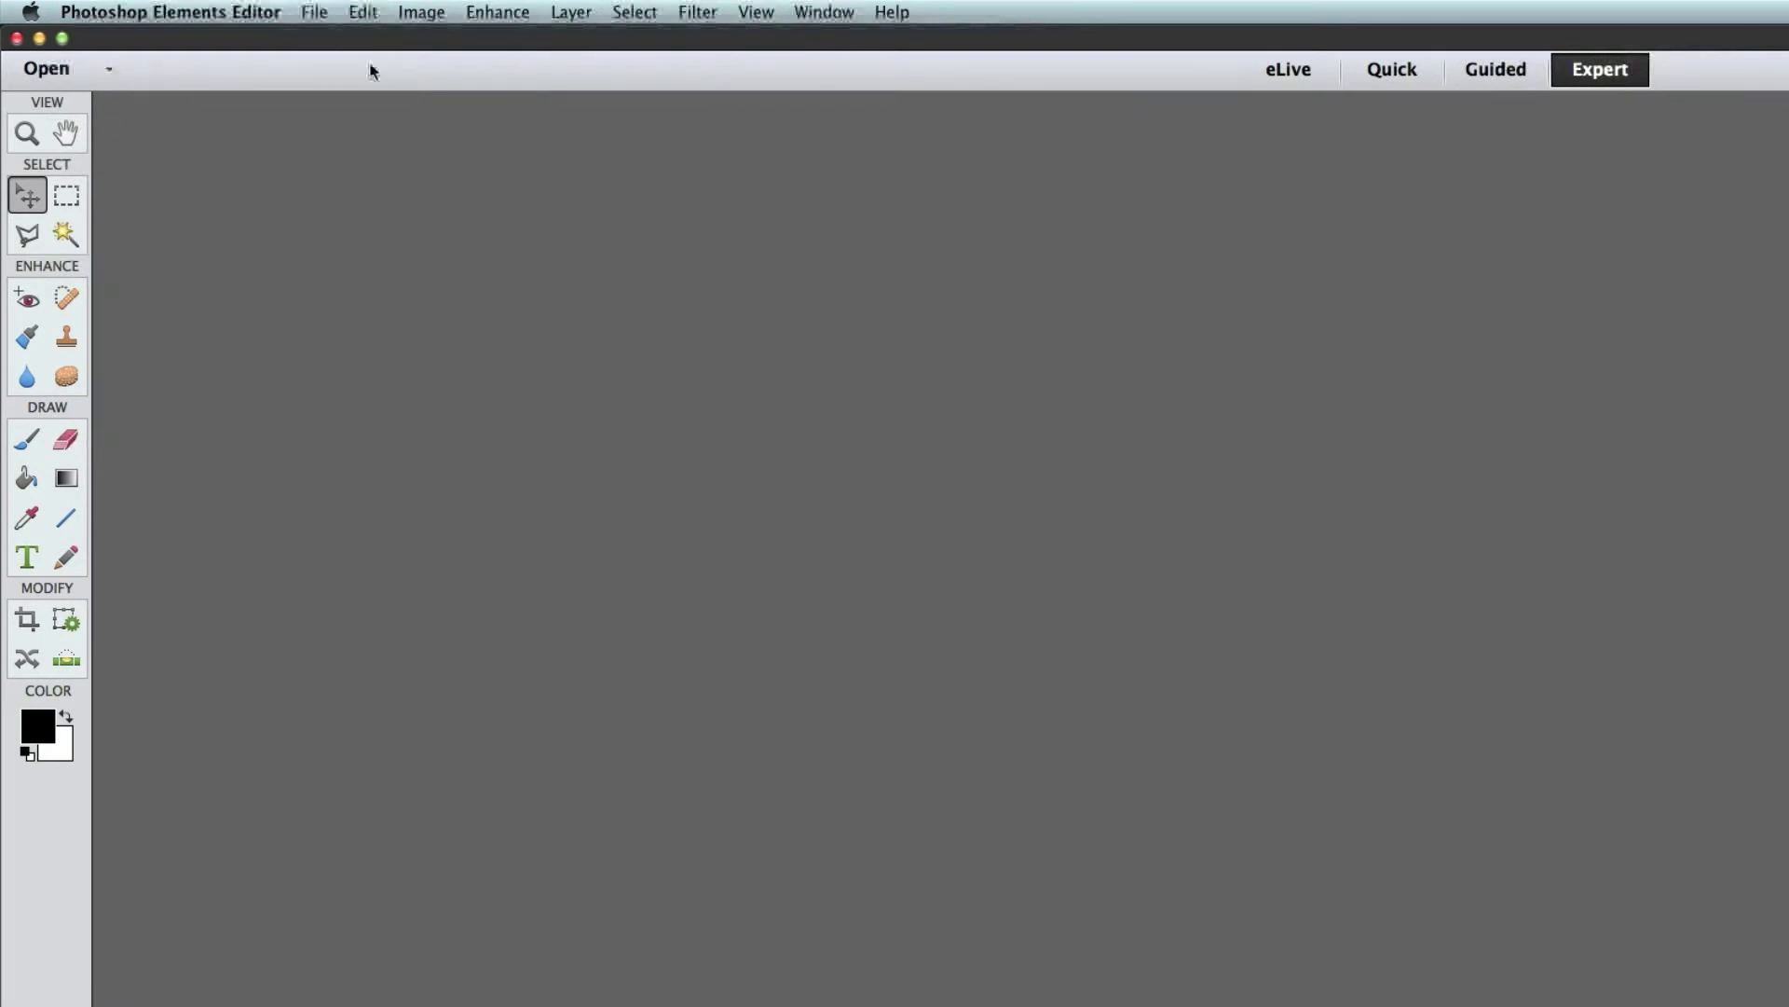
Create a default blank file, Untitled-1 (RGB/8), through File > New > Blank File
left_click(324, 21)
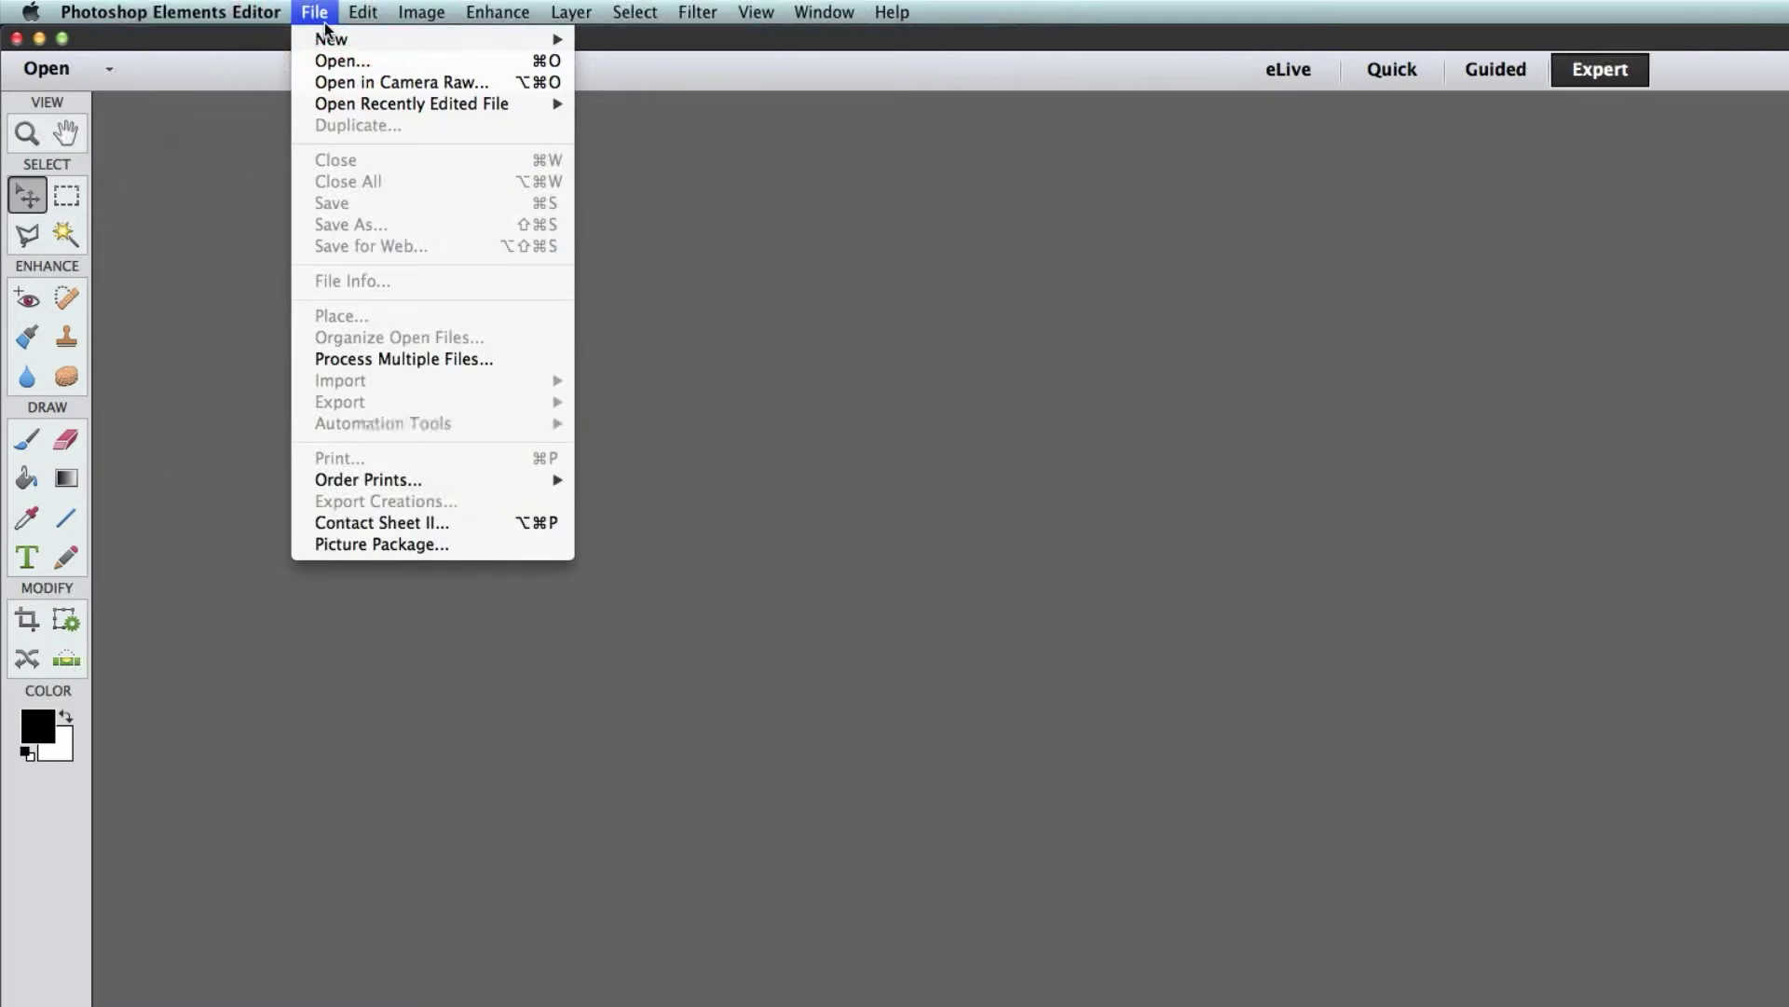
mouse_move(336, 41)
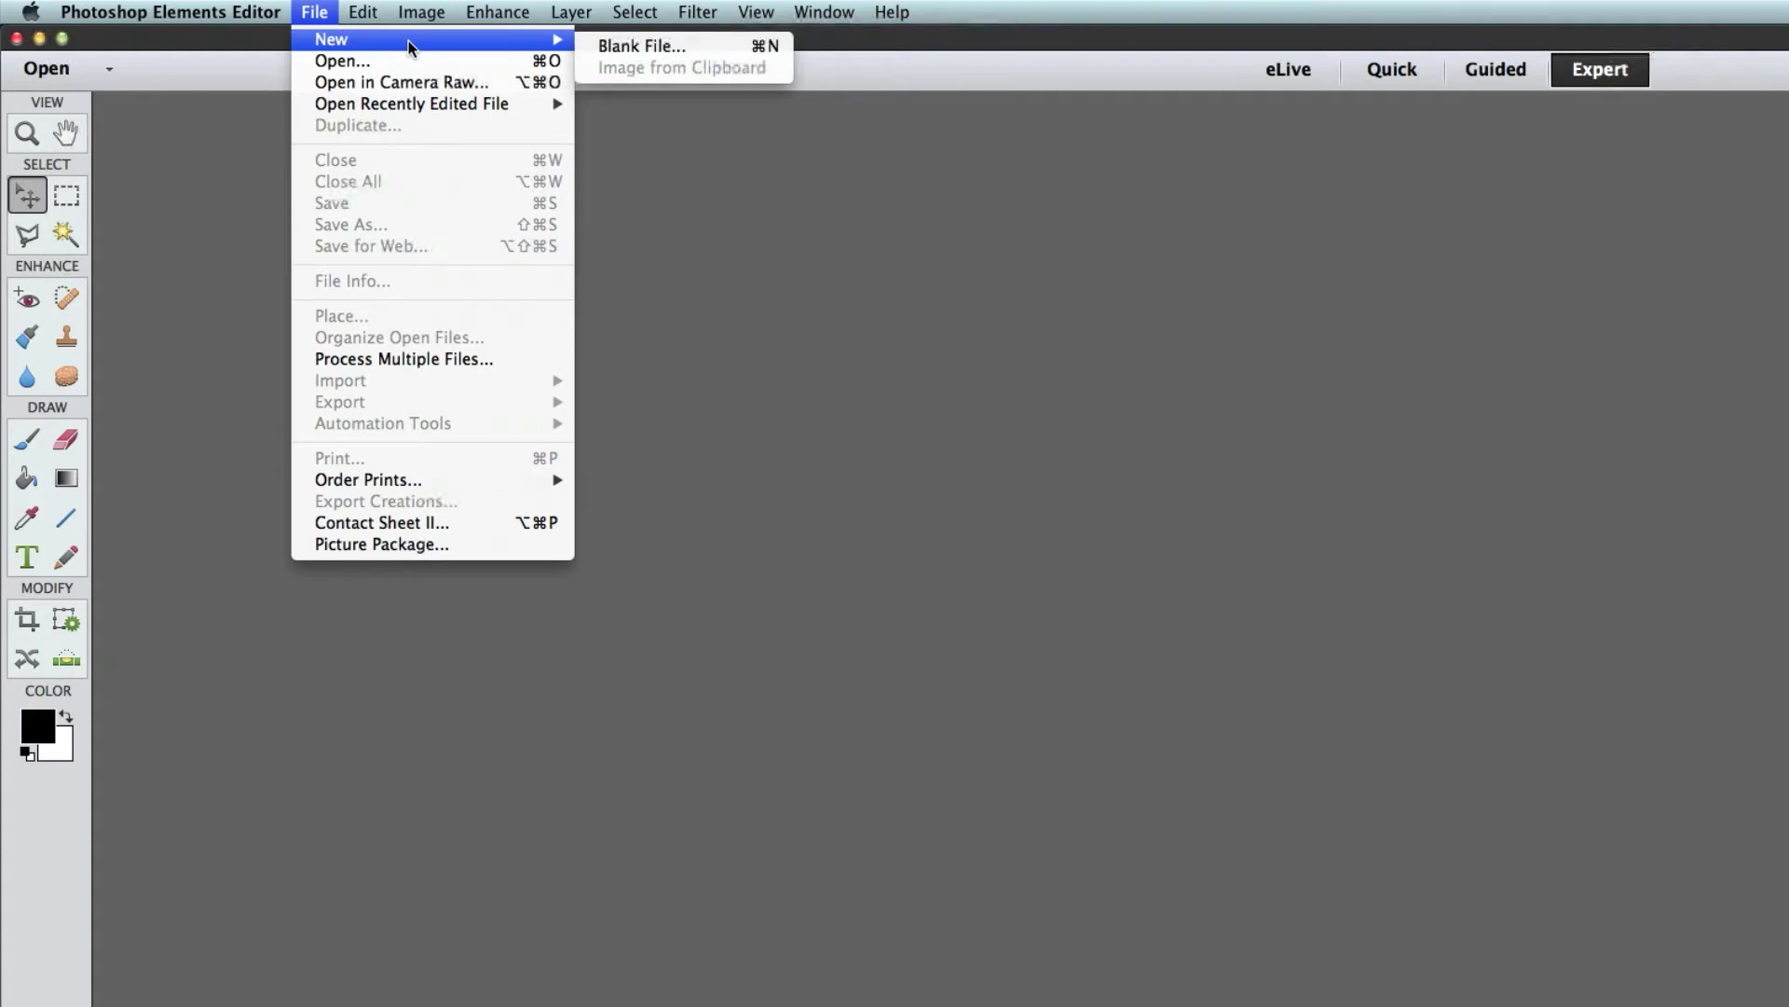
left_click(674, 49)
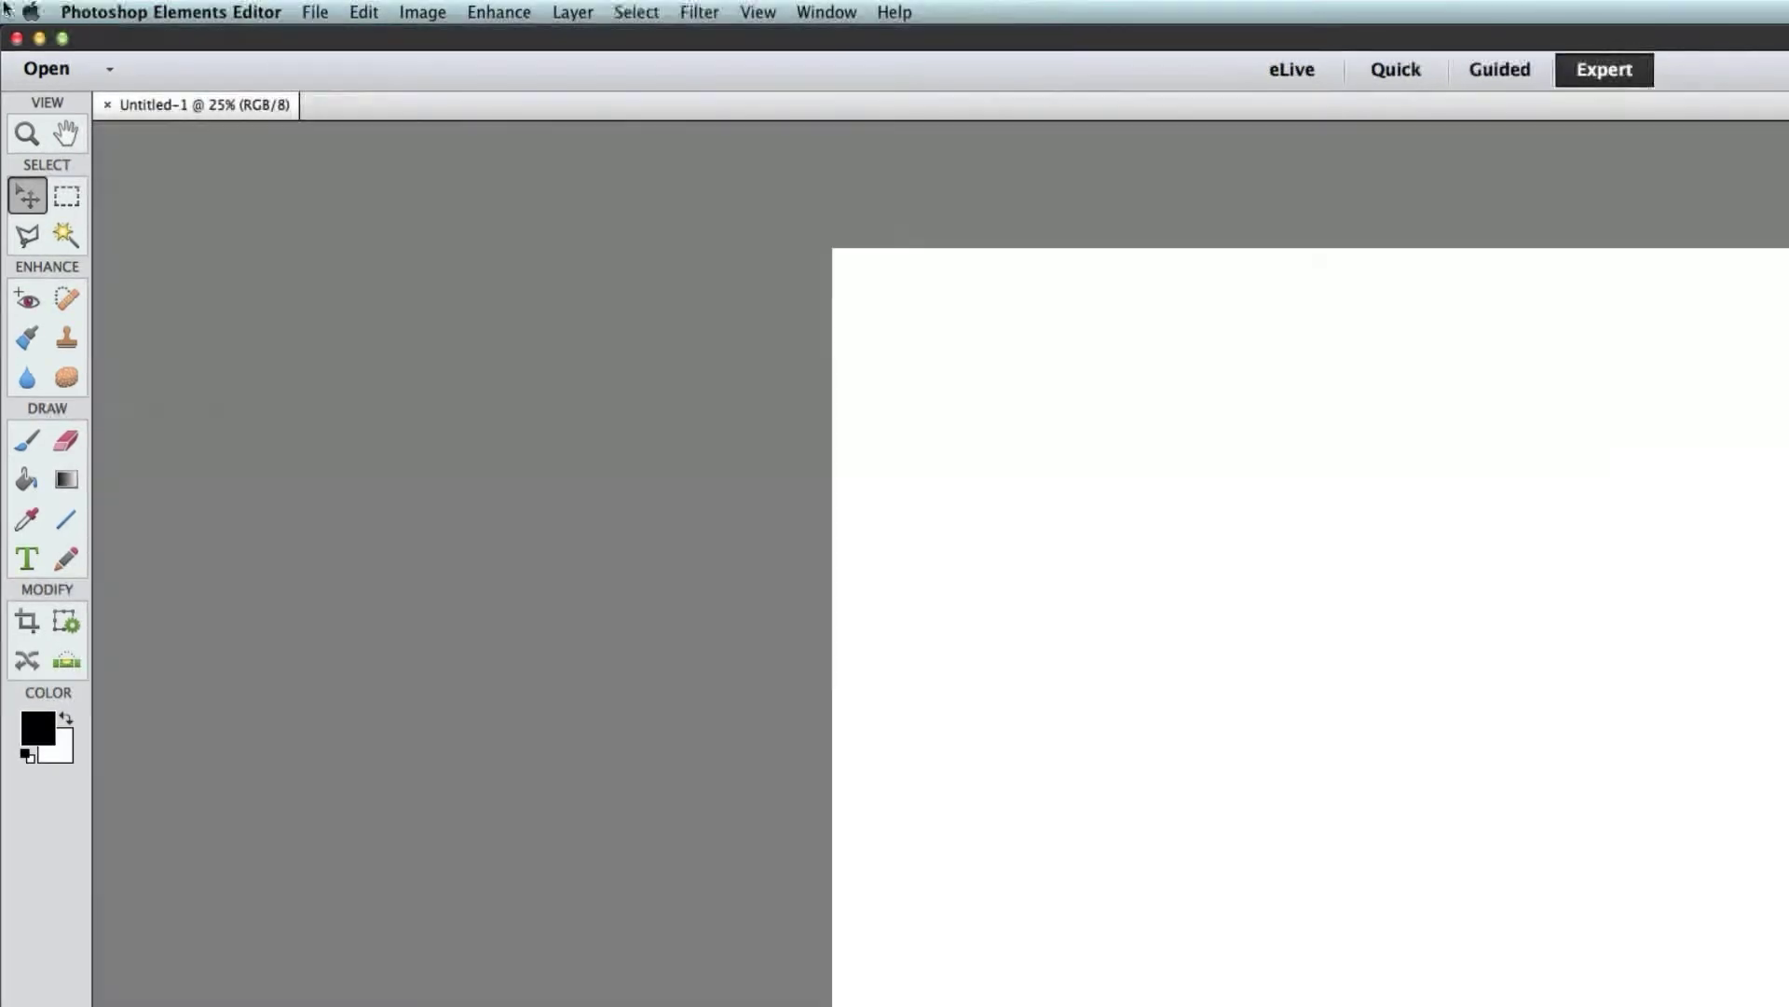
left_click(315, 11)
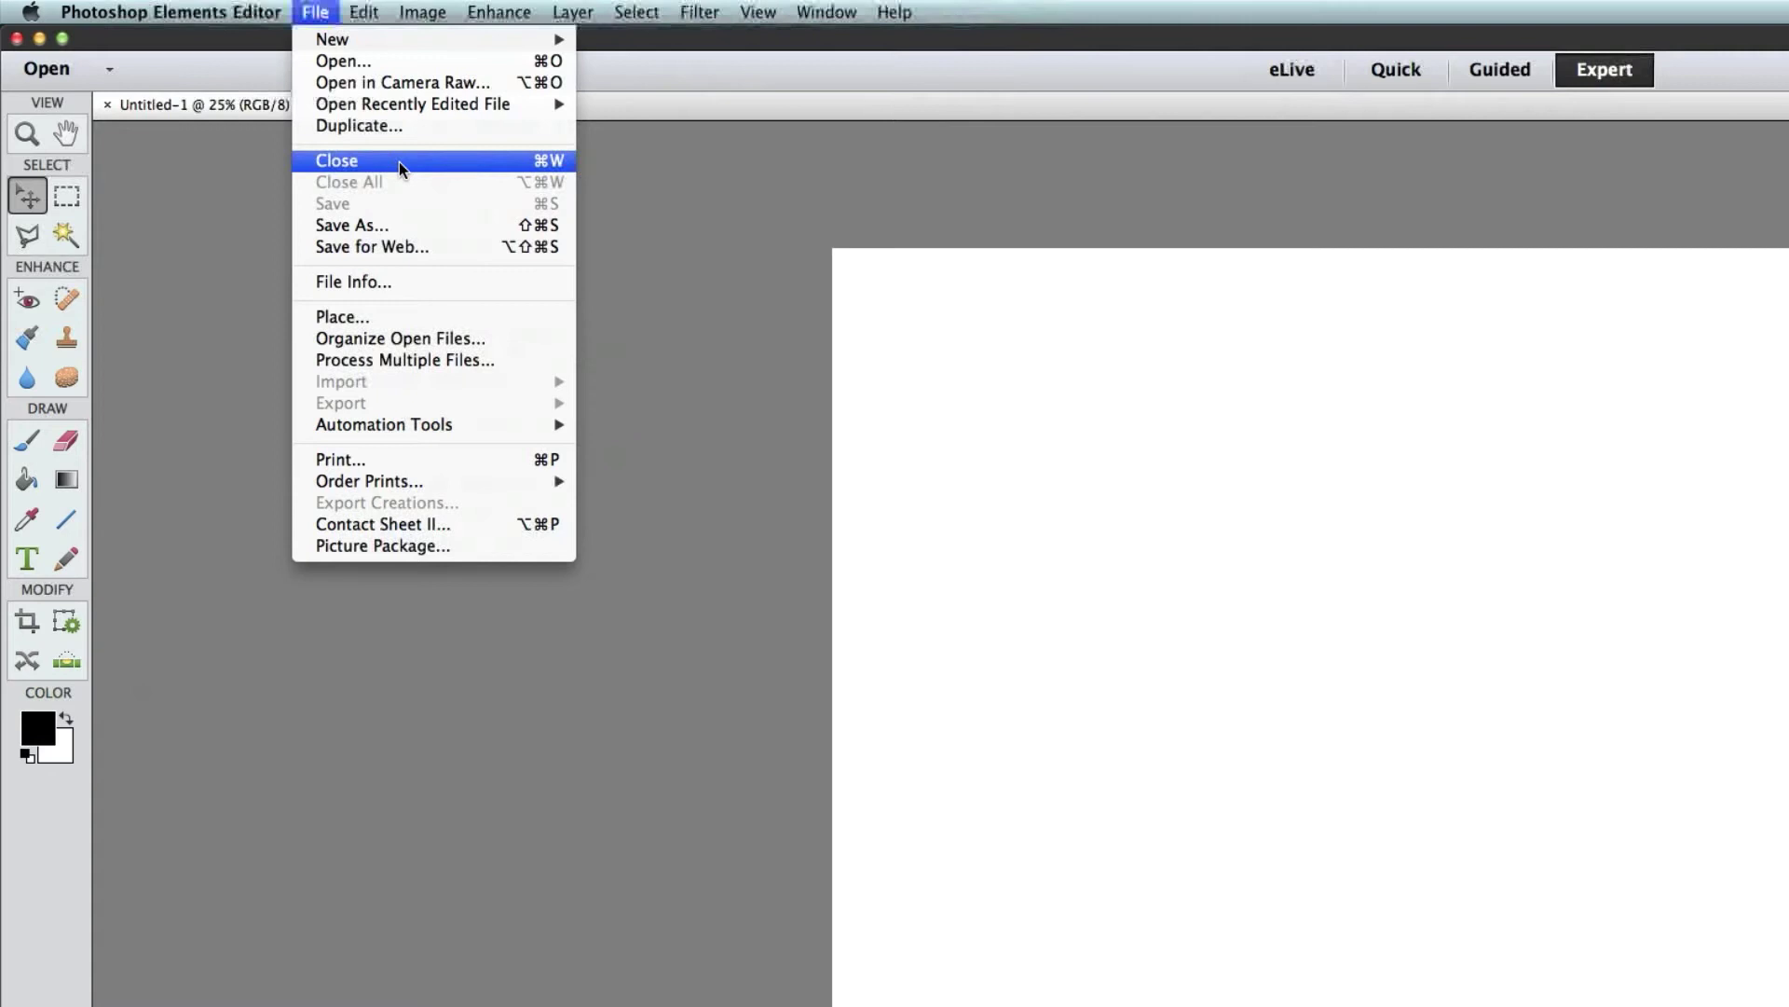
Dismiss the File menu by clicking the grey workspace around Untitled-1
left_click(684, 168)
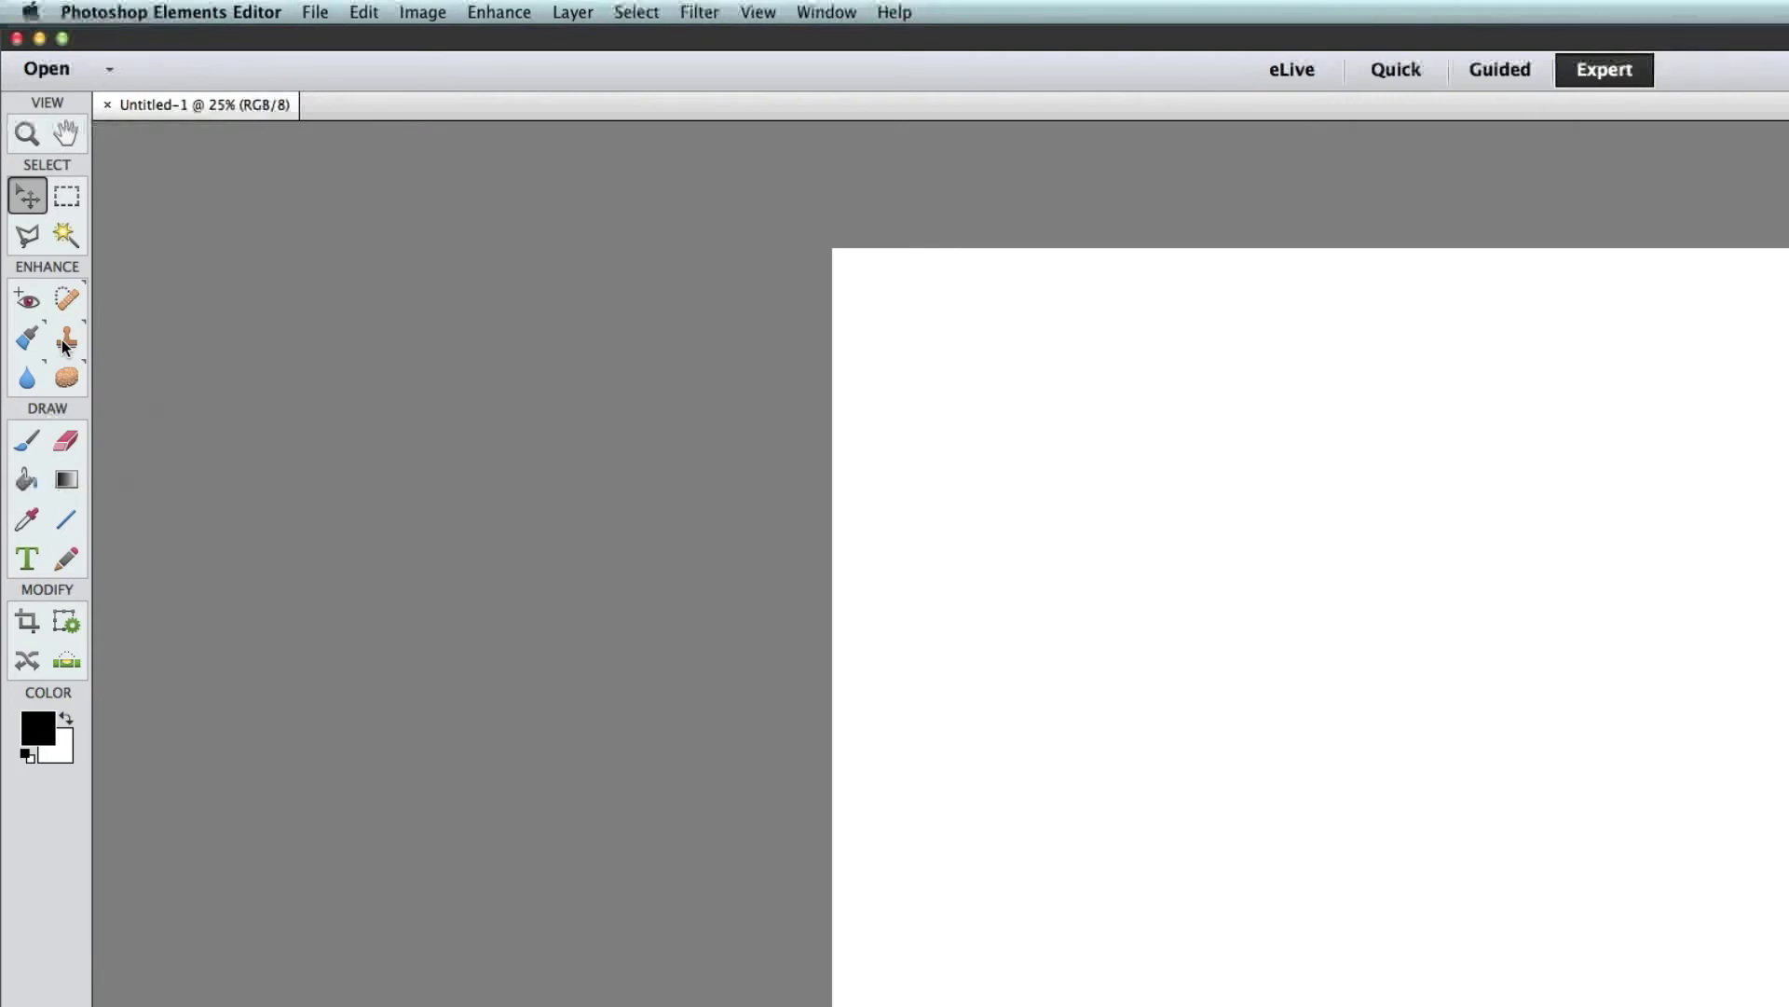
Try the Clone Stamp and Move tools, ending on the Spot Healing Brush (Content Aware, 13 px)
left_click(63, 345)
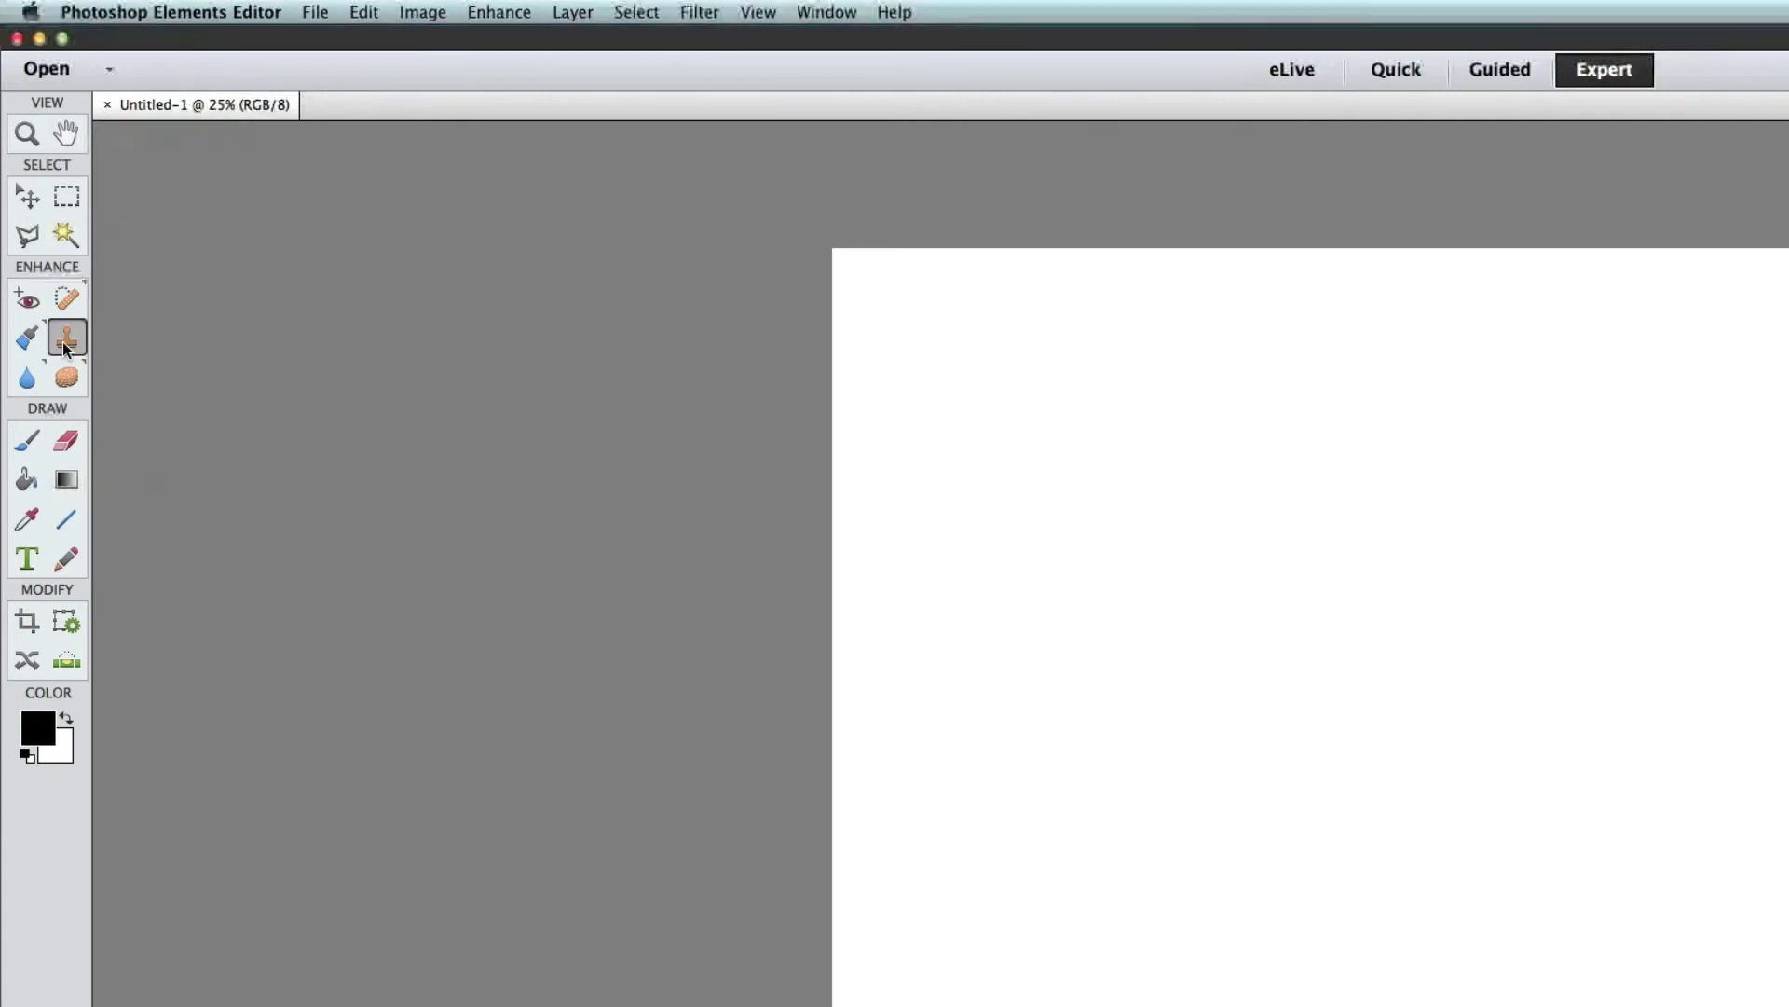
key("v")
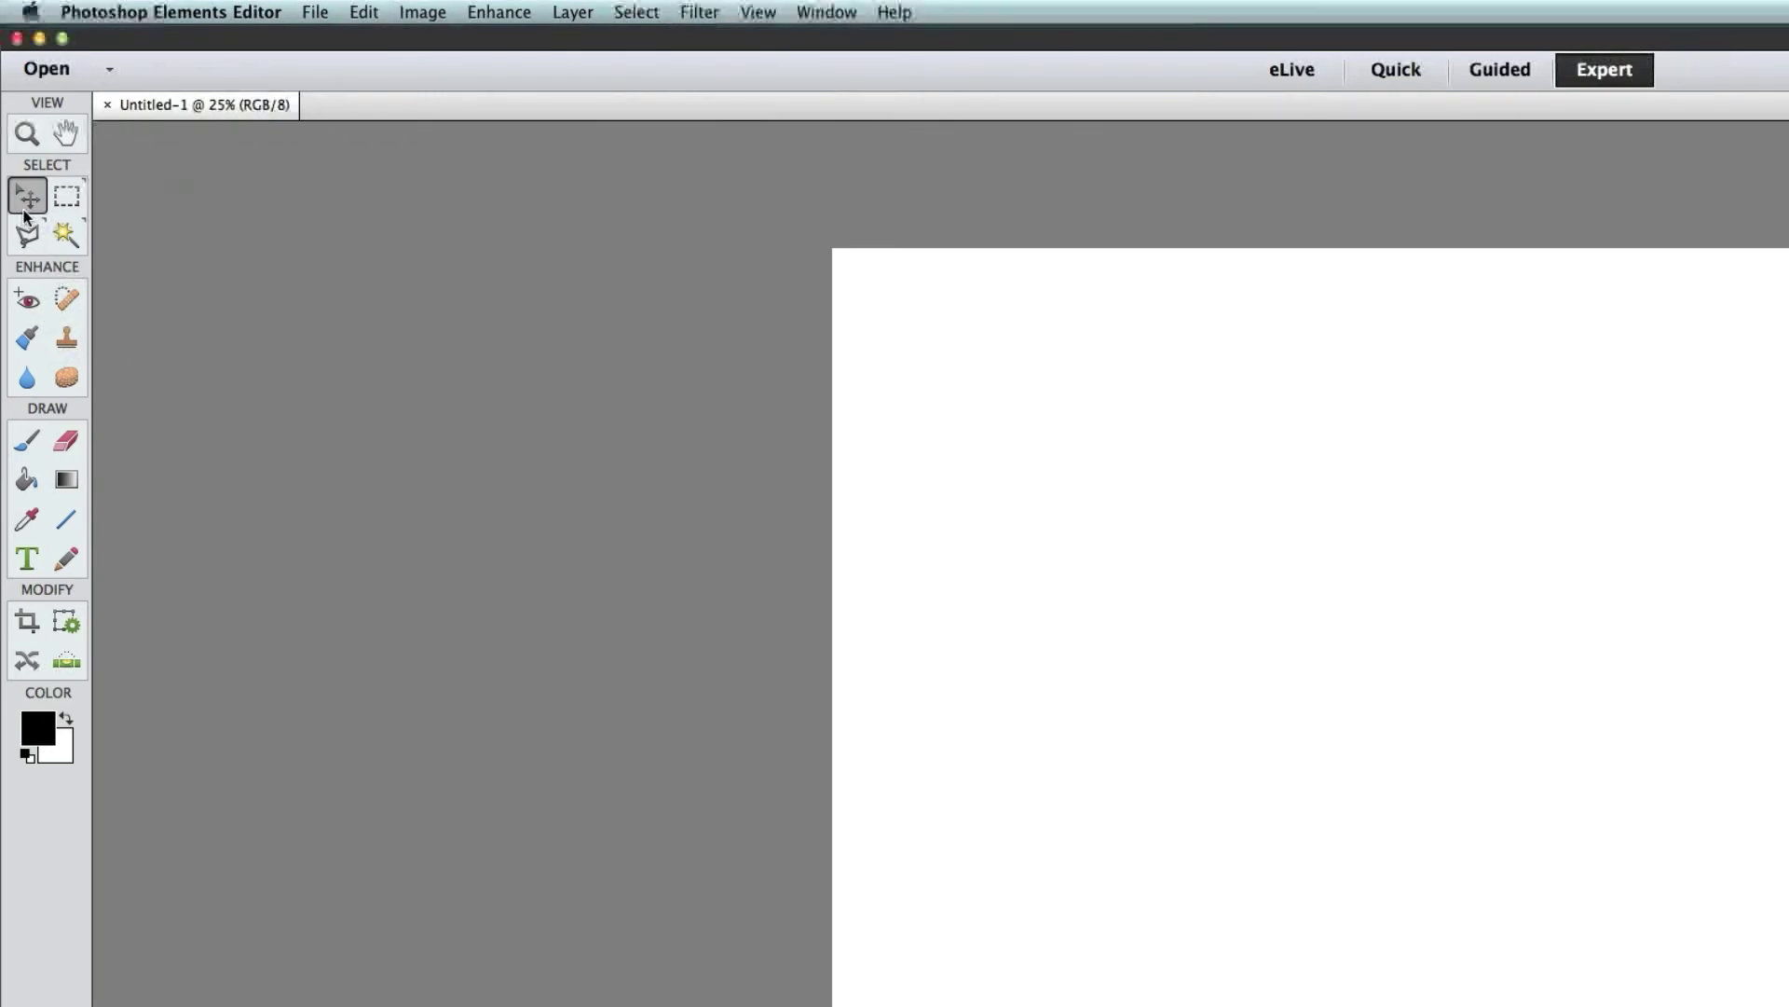
left_click(67, 339)
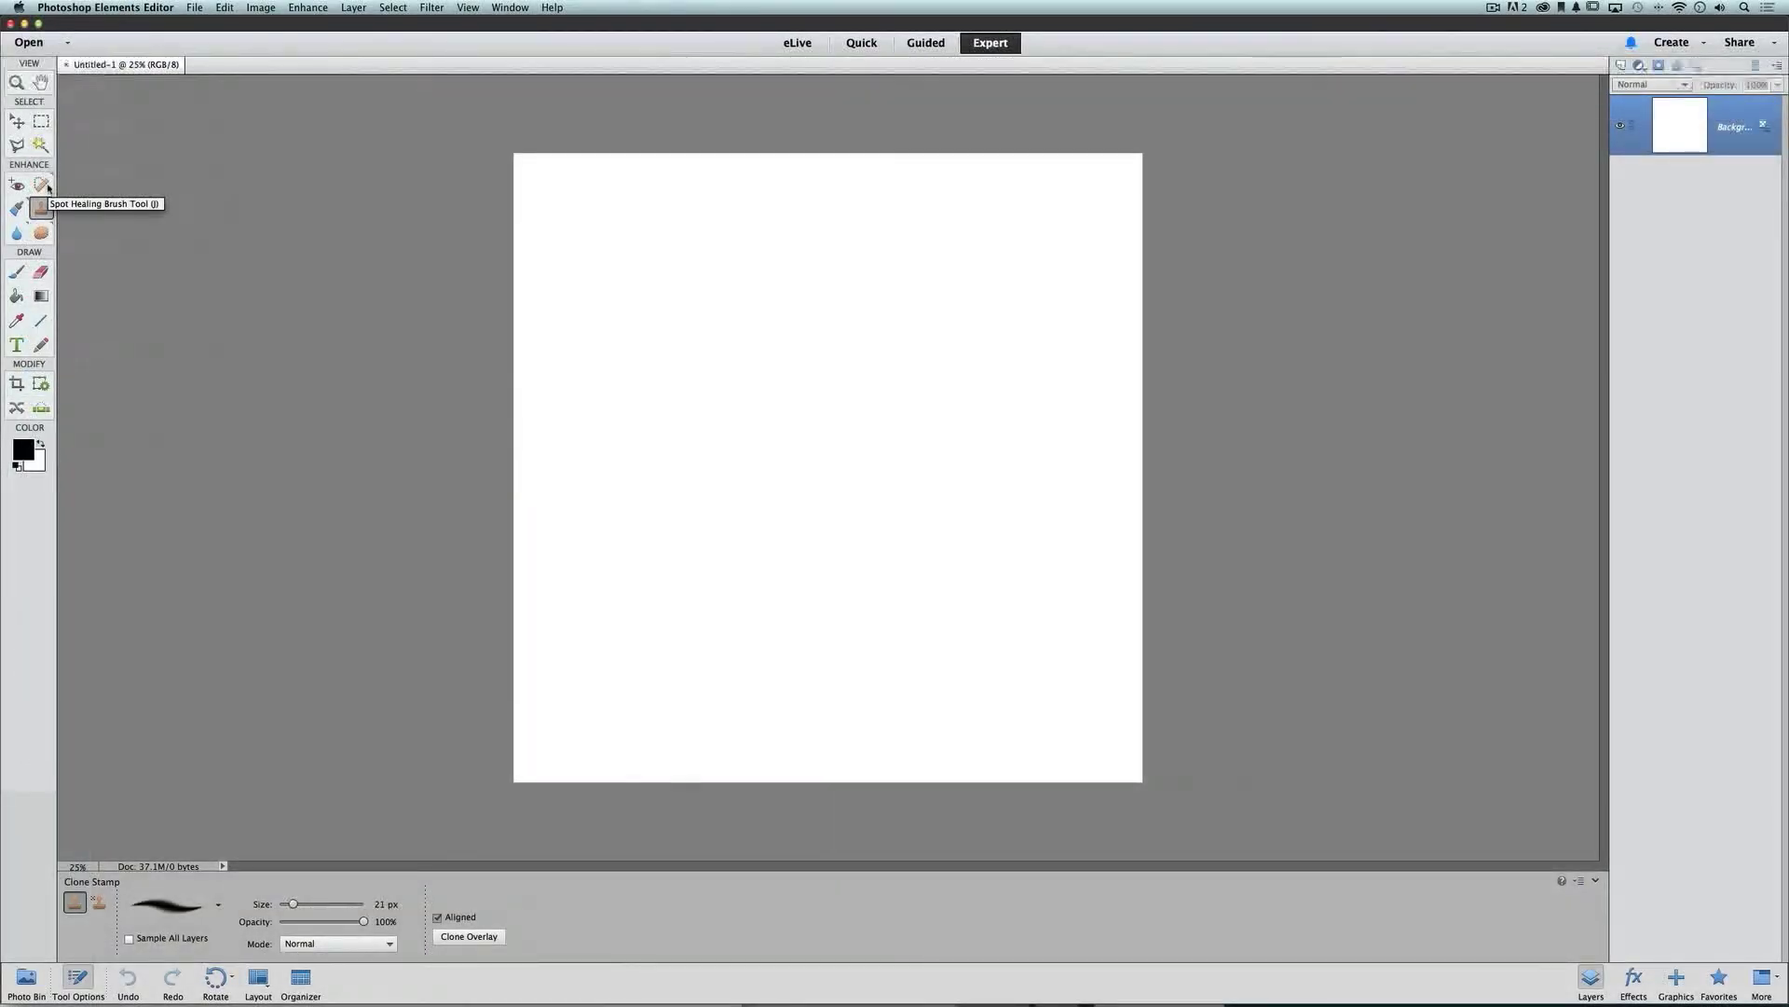
left_click(47, 187)
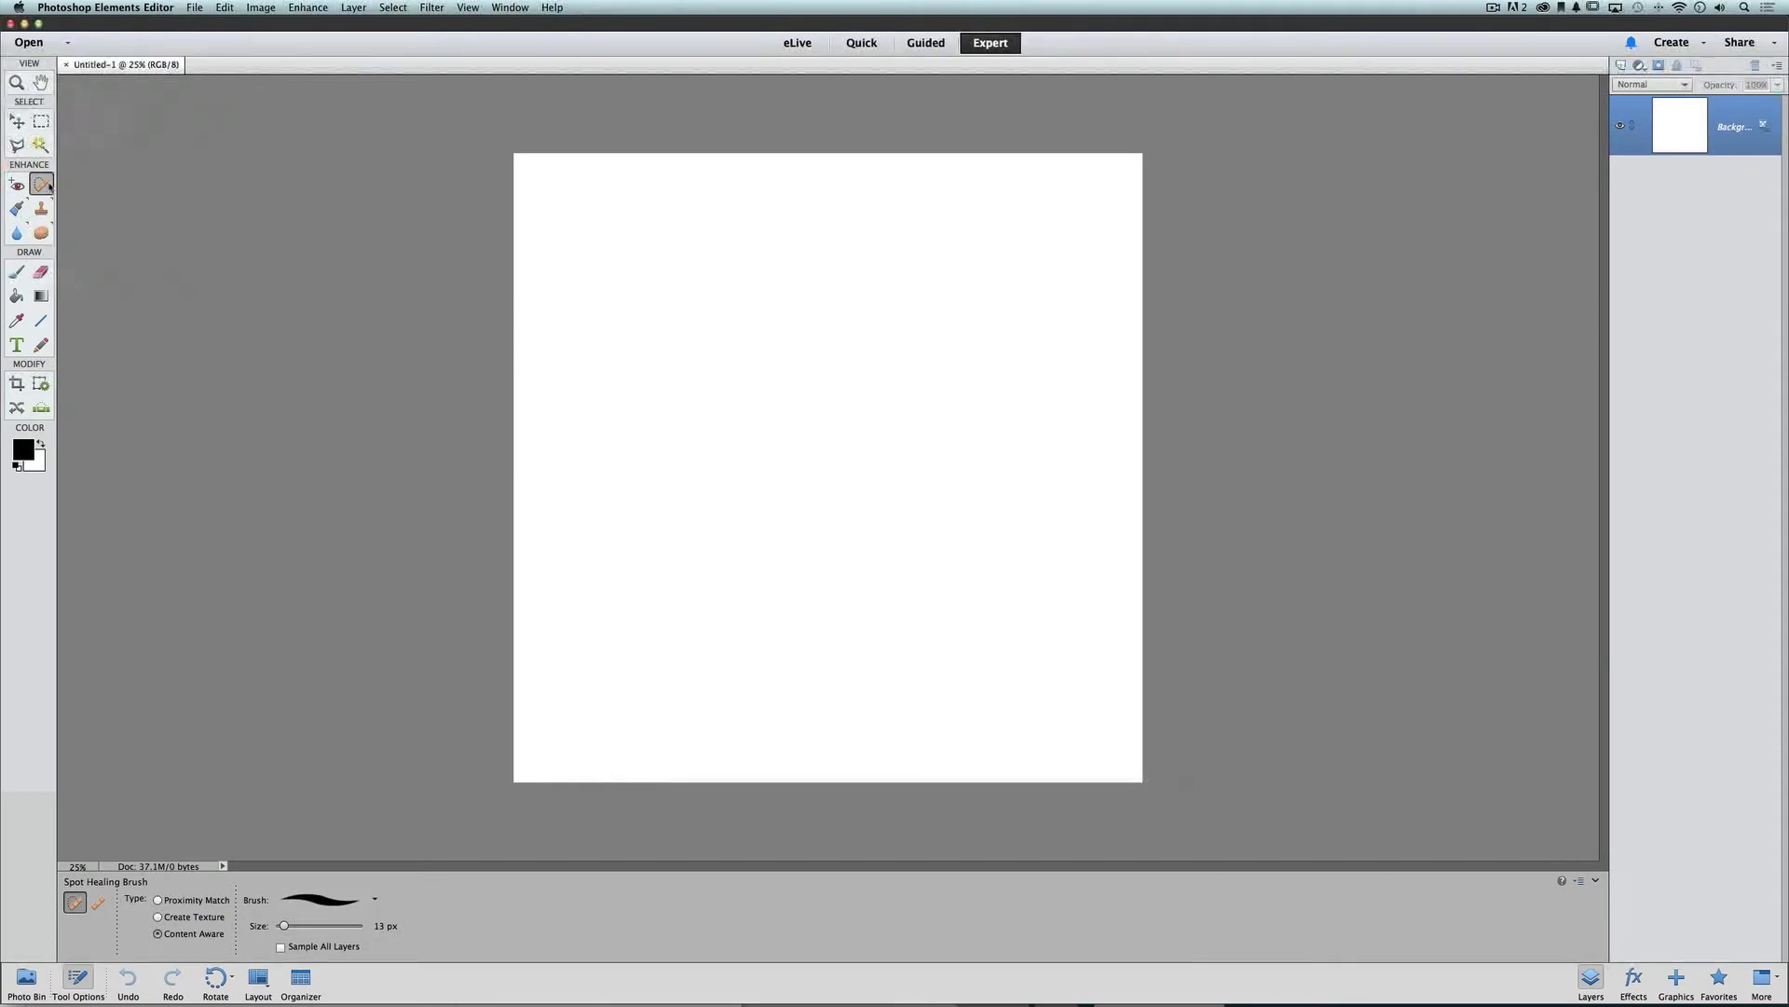
Select the Brush tool from the Draw section, showing 250 px size and 88% opacity
left_click(18, 273)
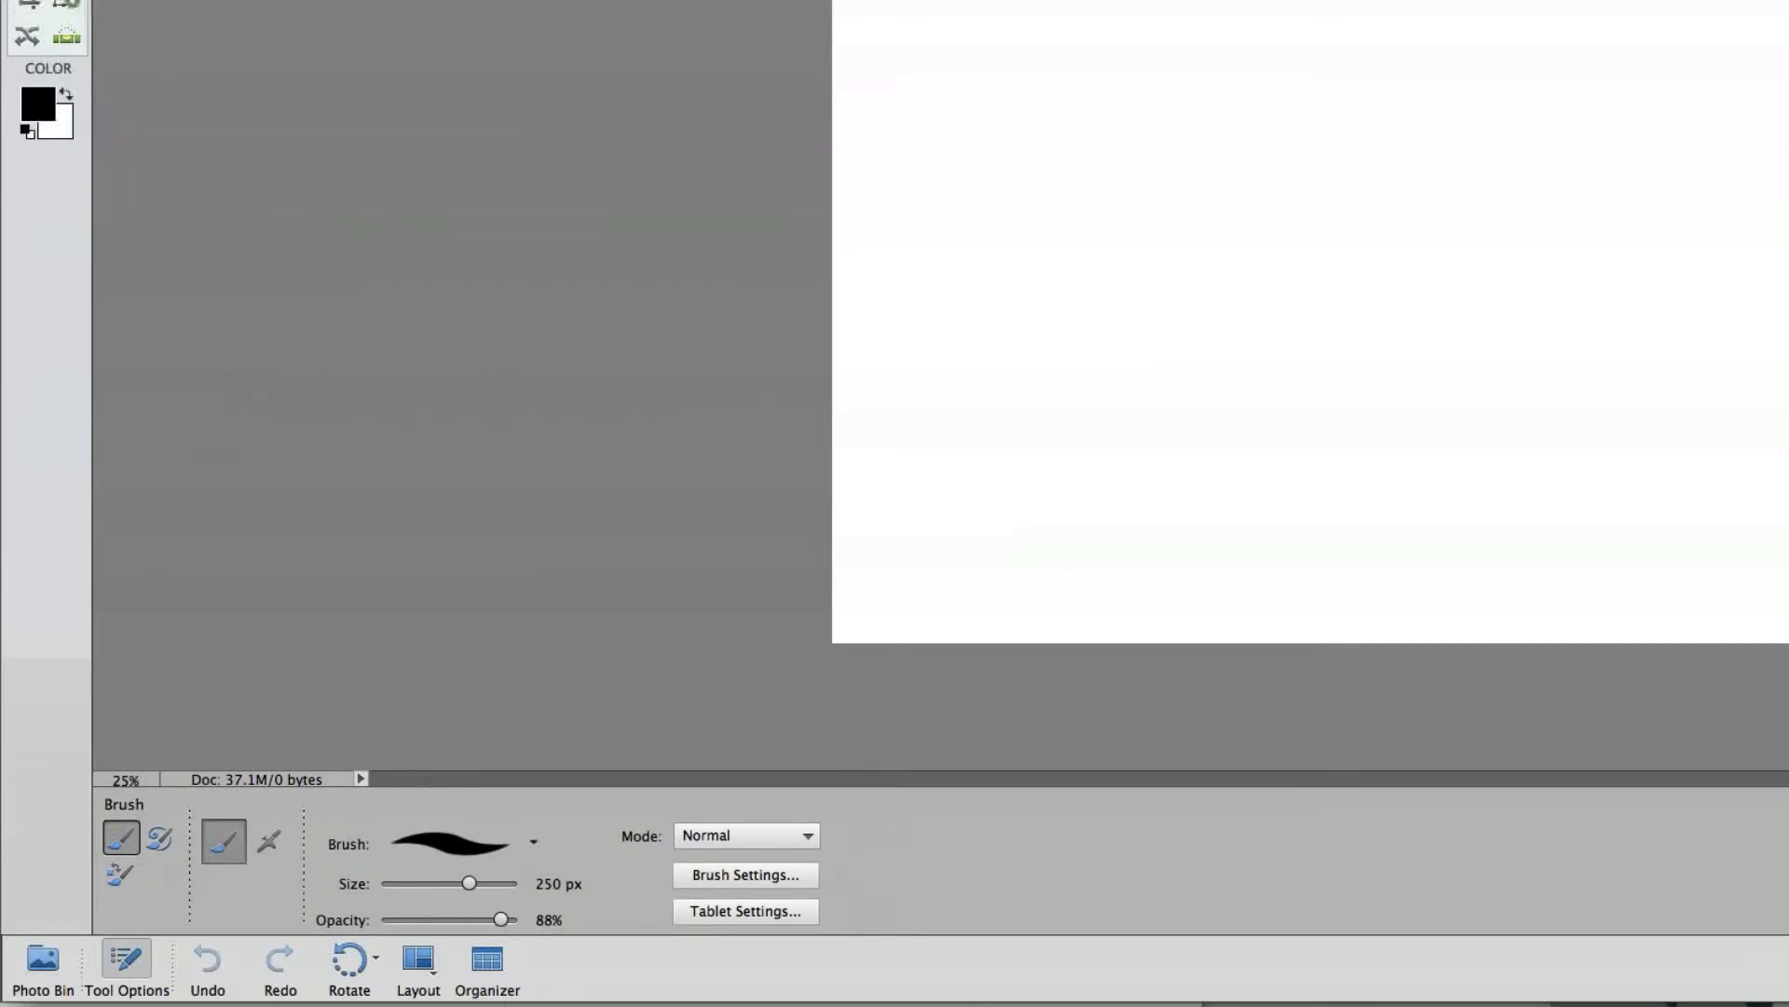
key("v")
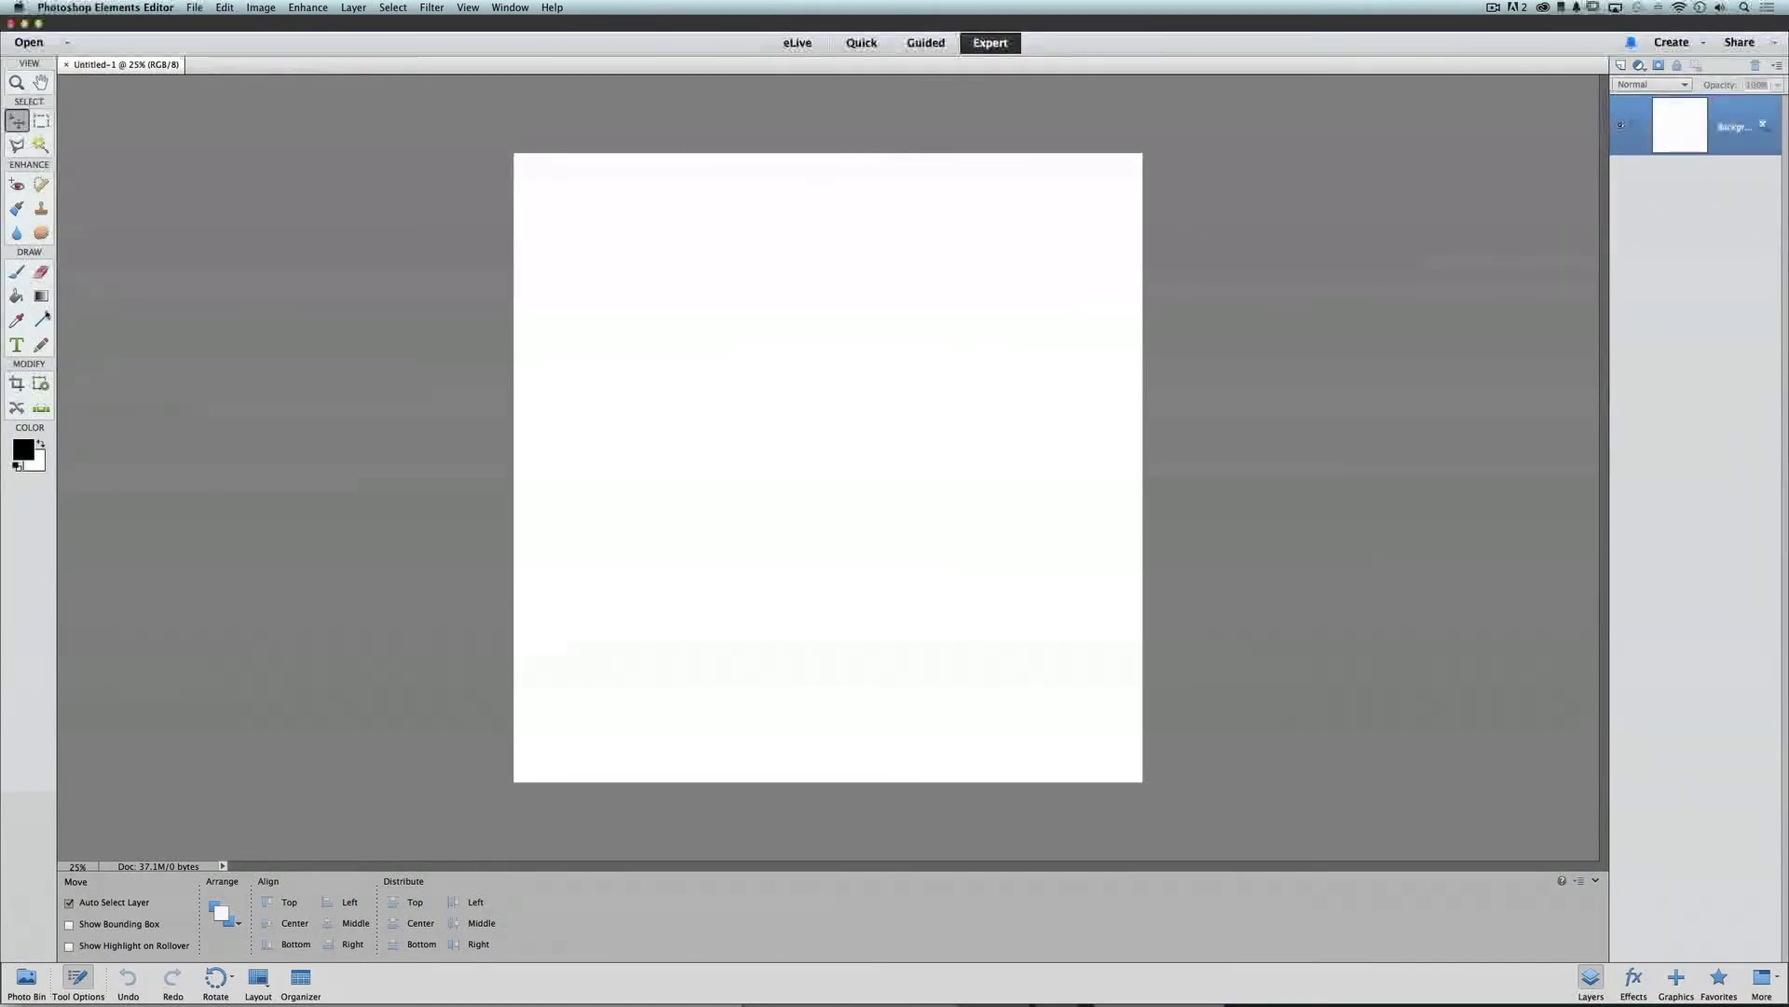
left_click(16, 271)
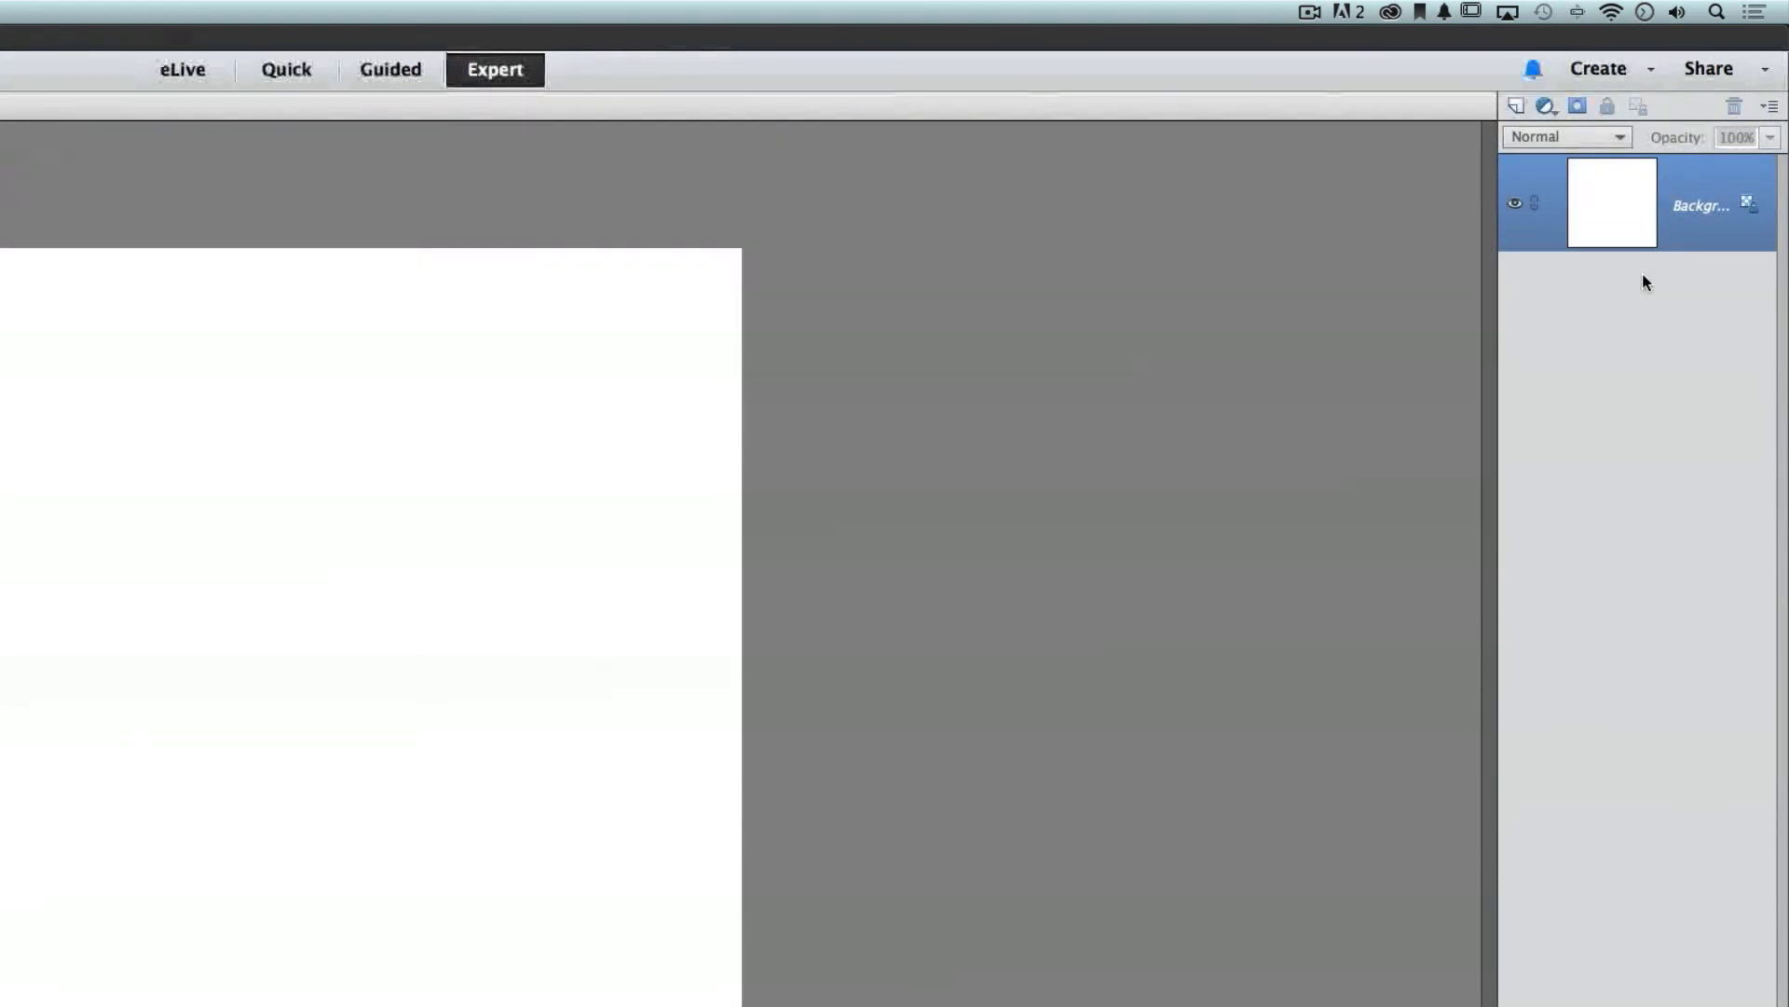
Add a transparent Layer 1 above the Background from the Layers panel
left_click(1516, 107)
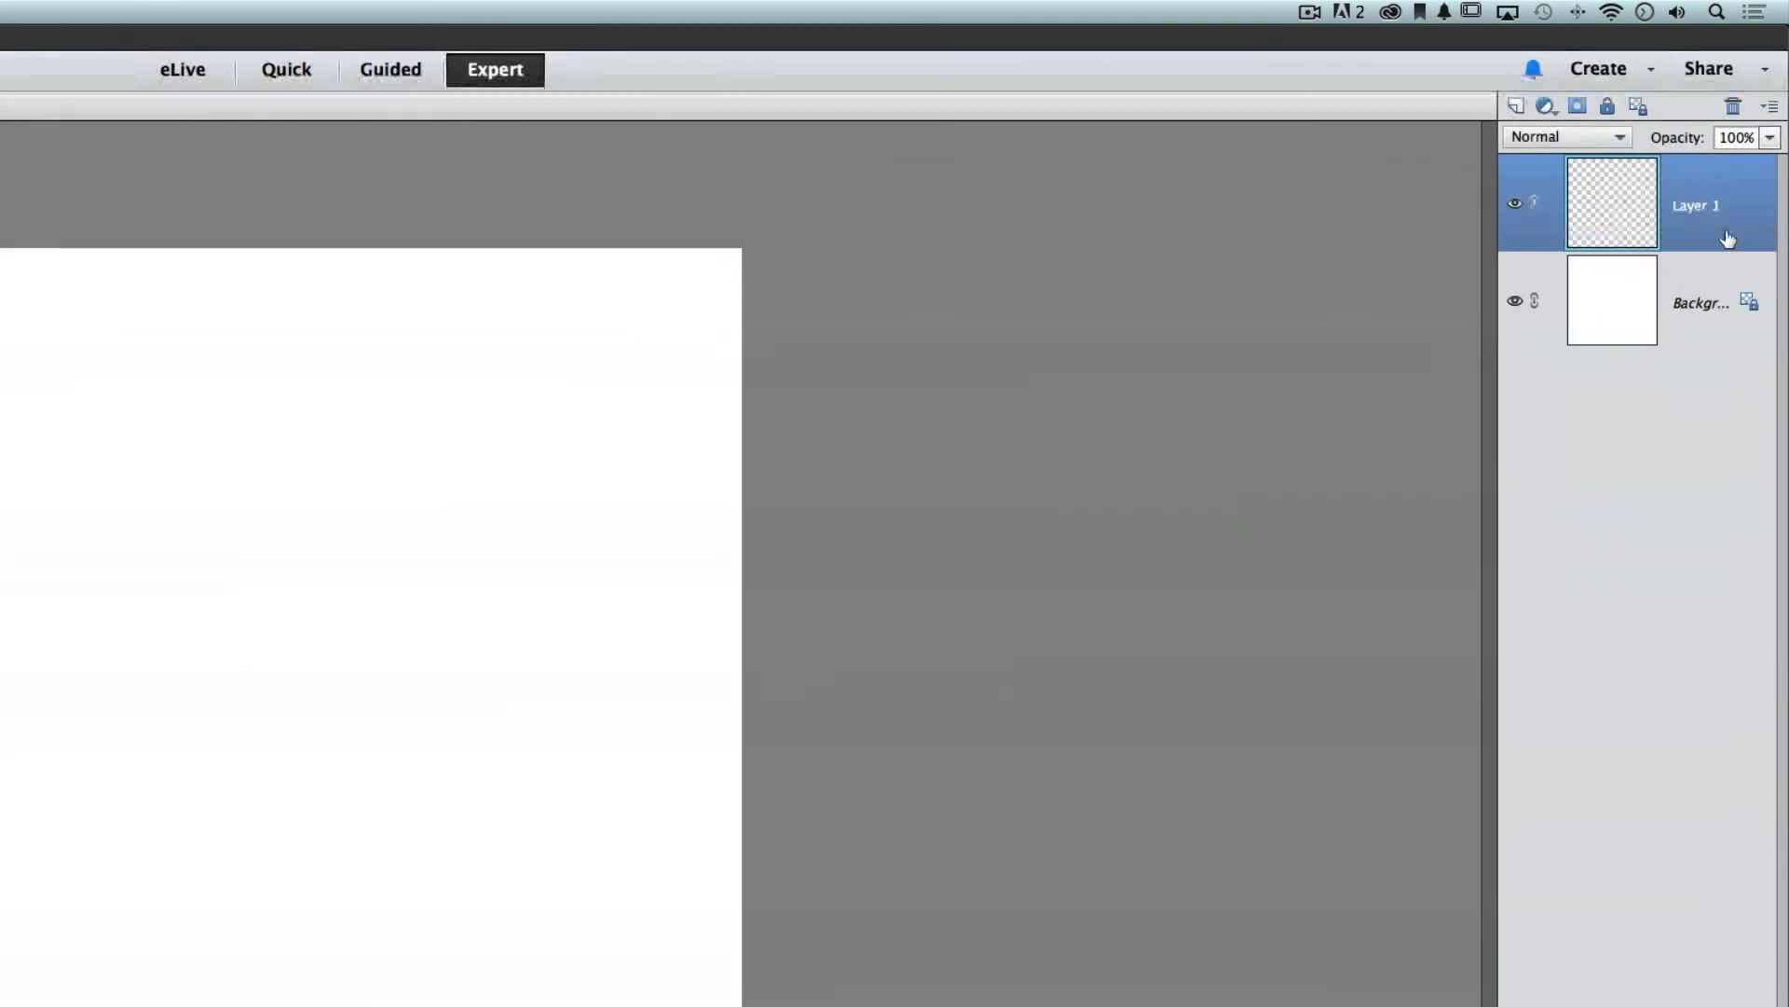
left_click(1611, 140)
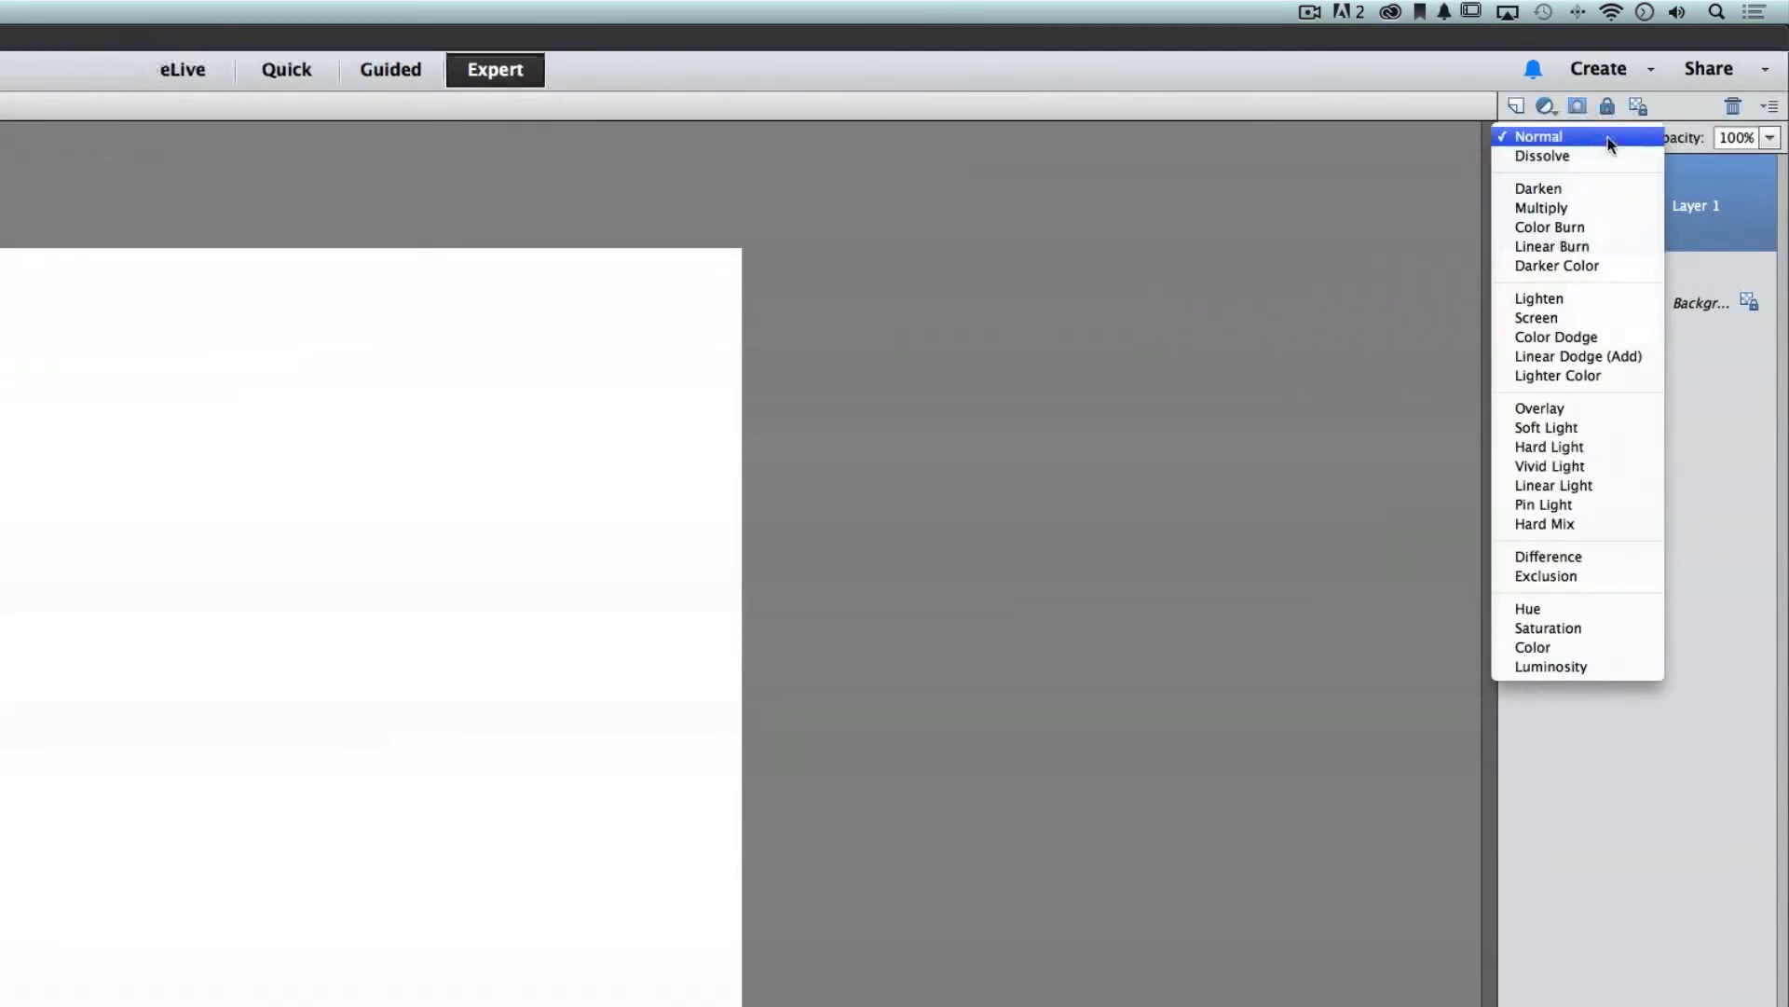
left_click(1608, 137)
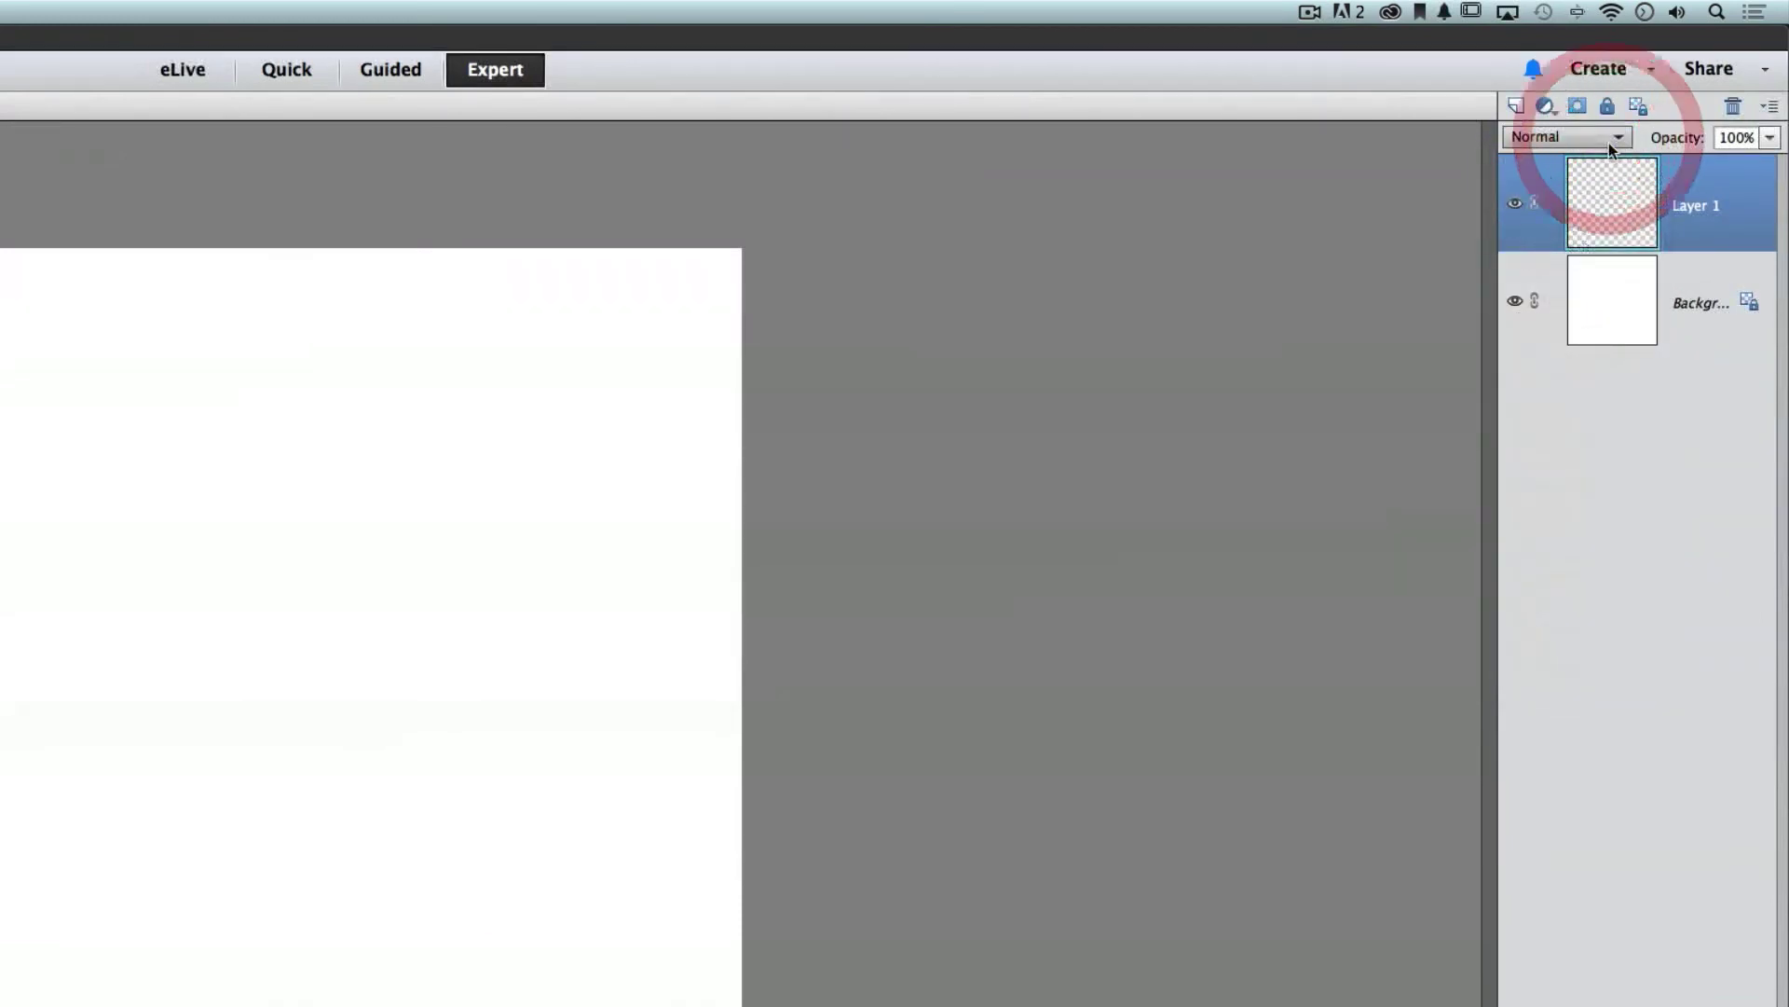
left_click(1546, 106)
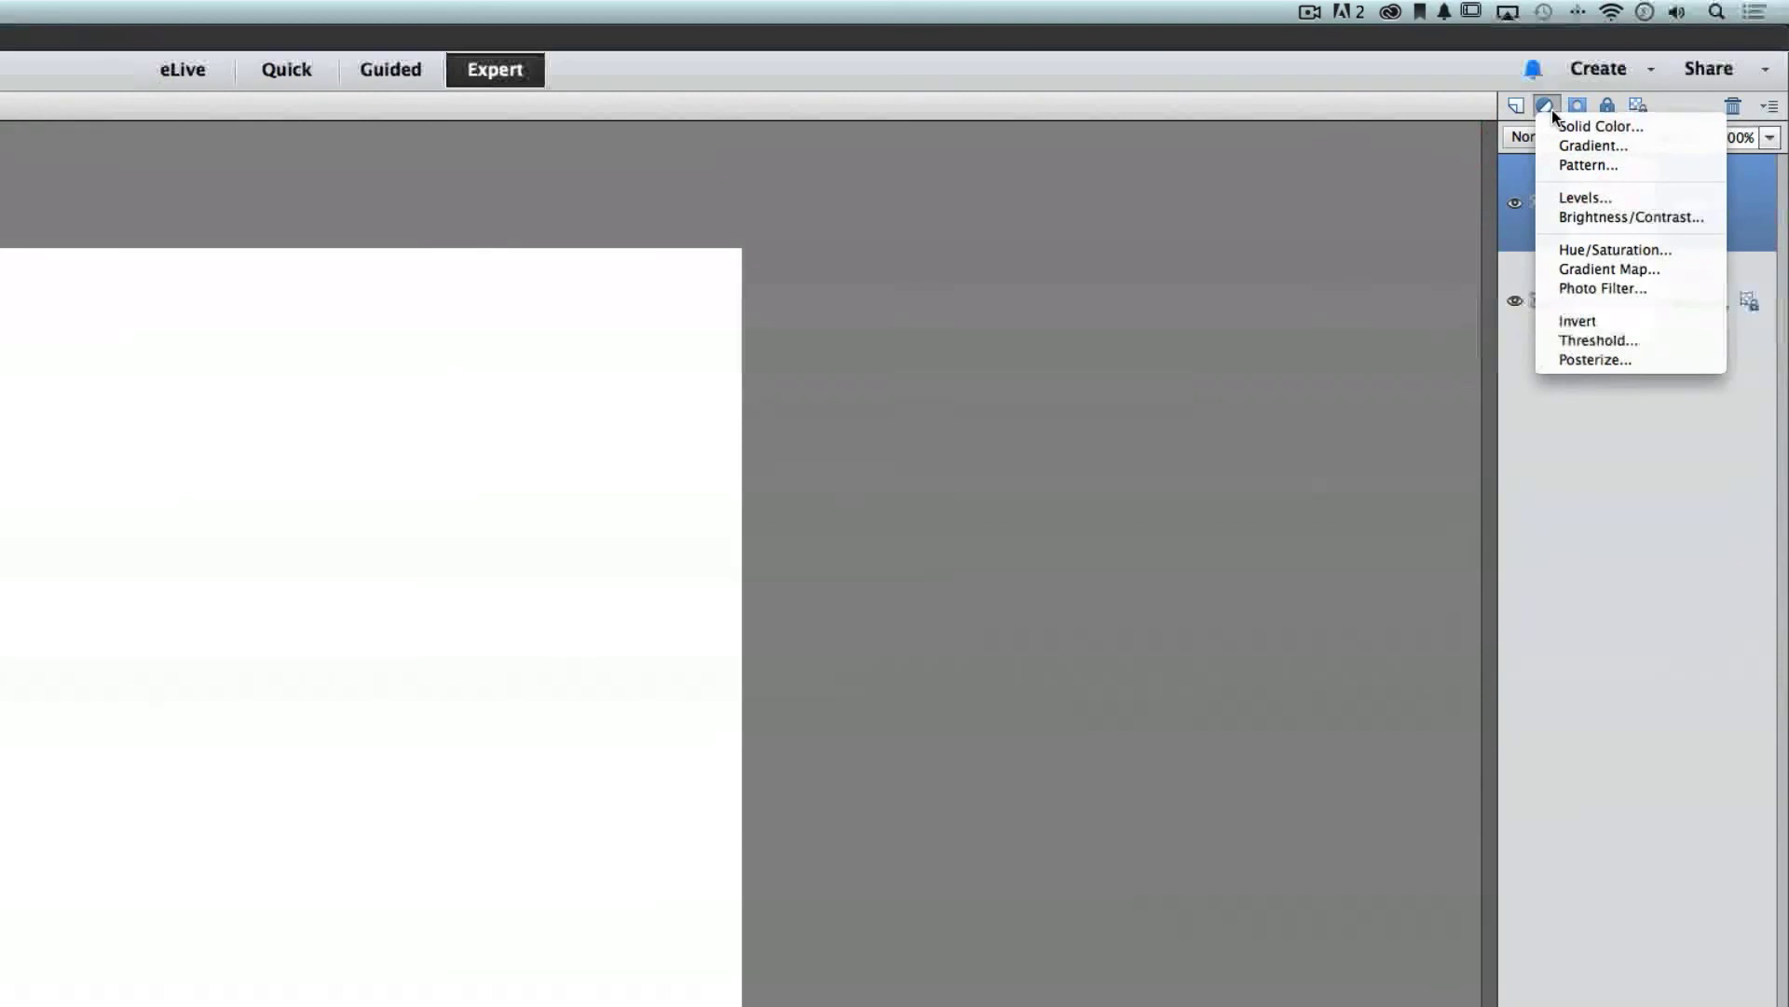
left_click(1552, 109)
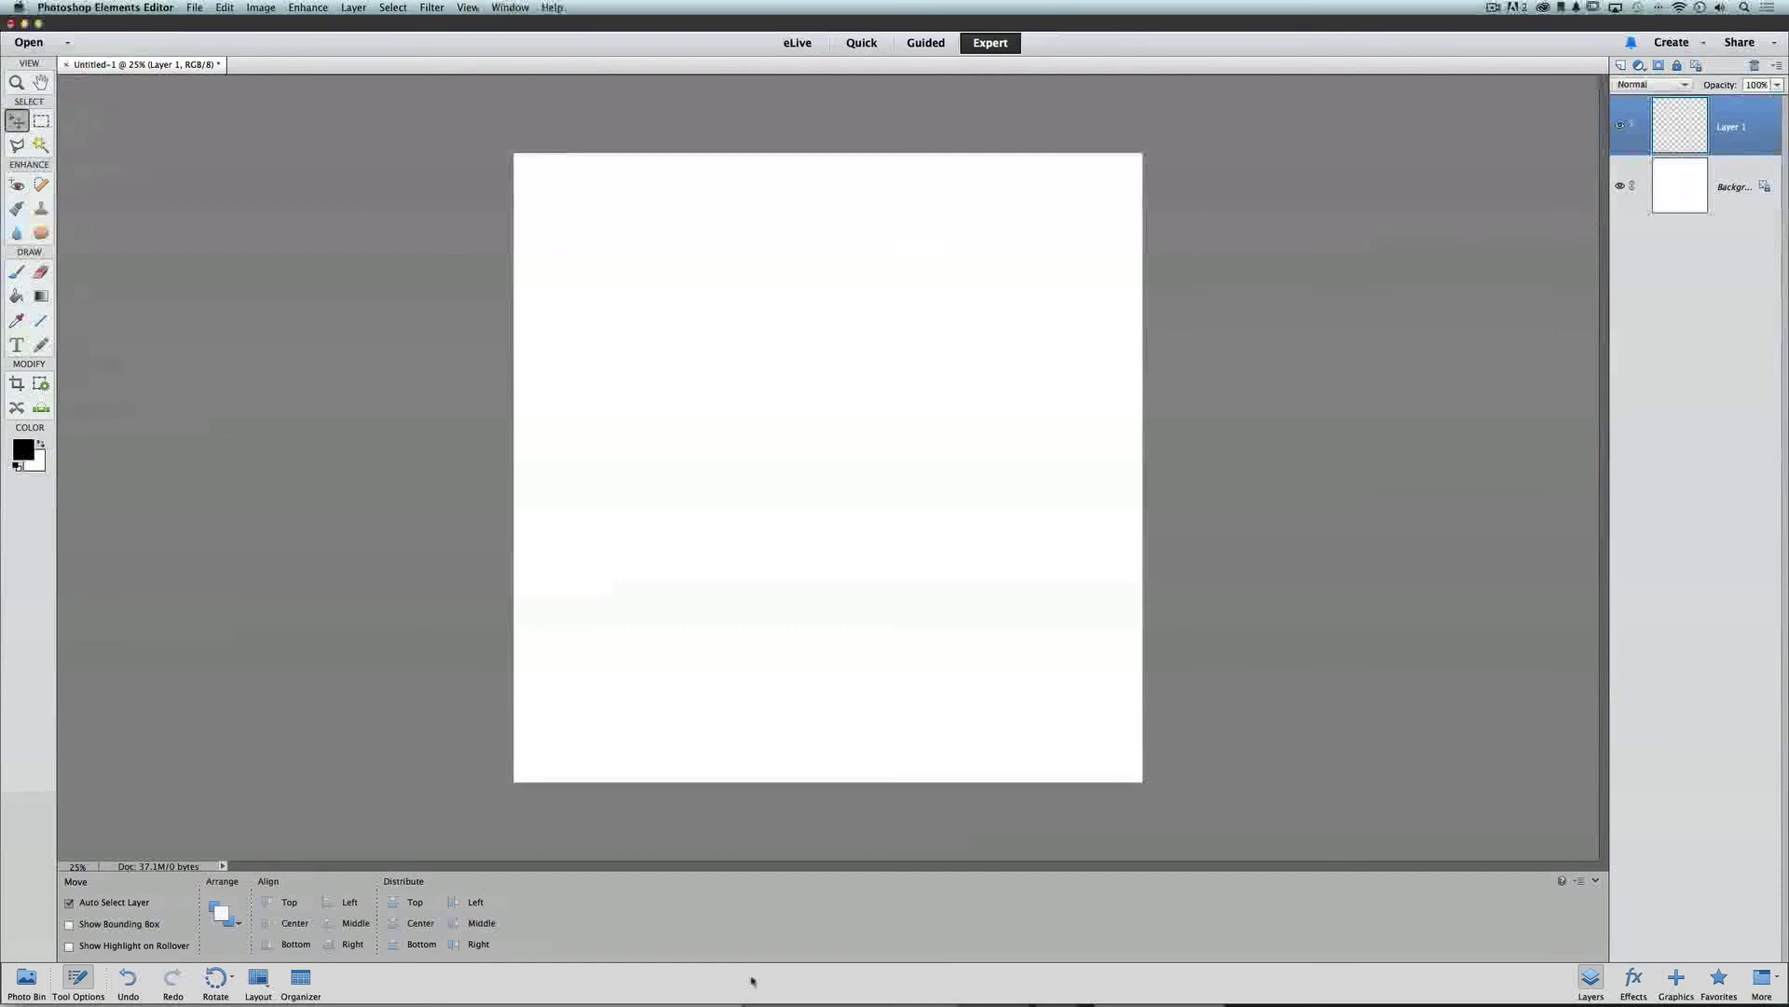
left_click(26, 977)
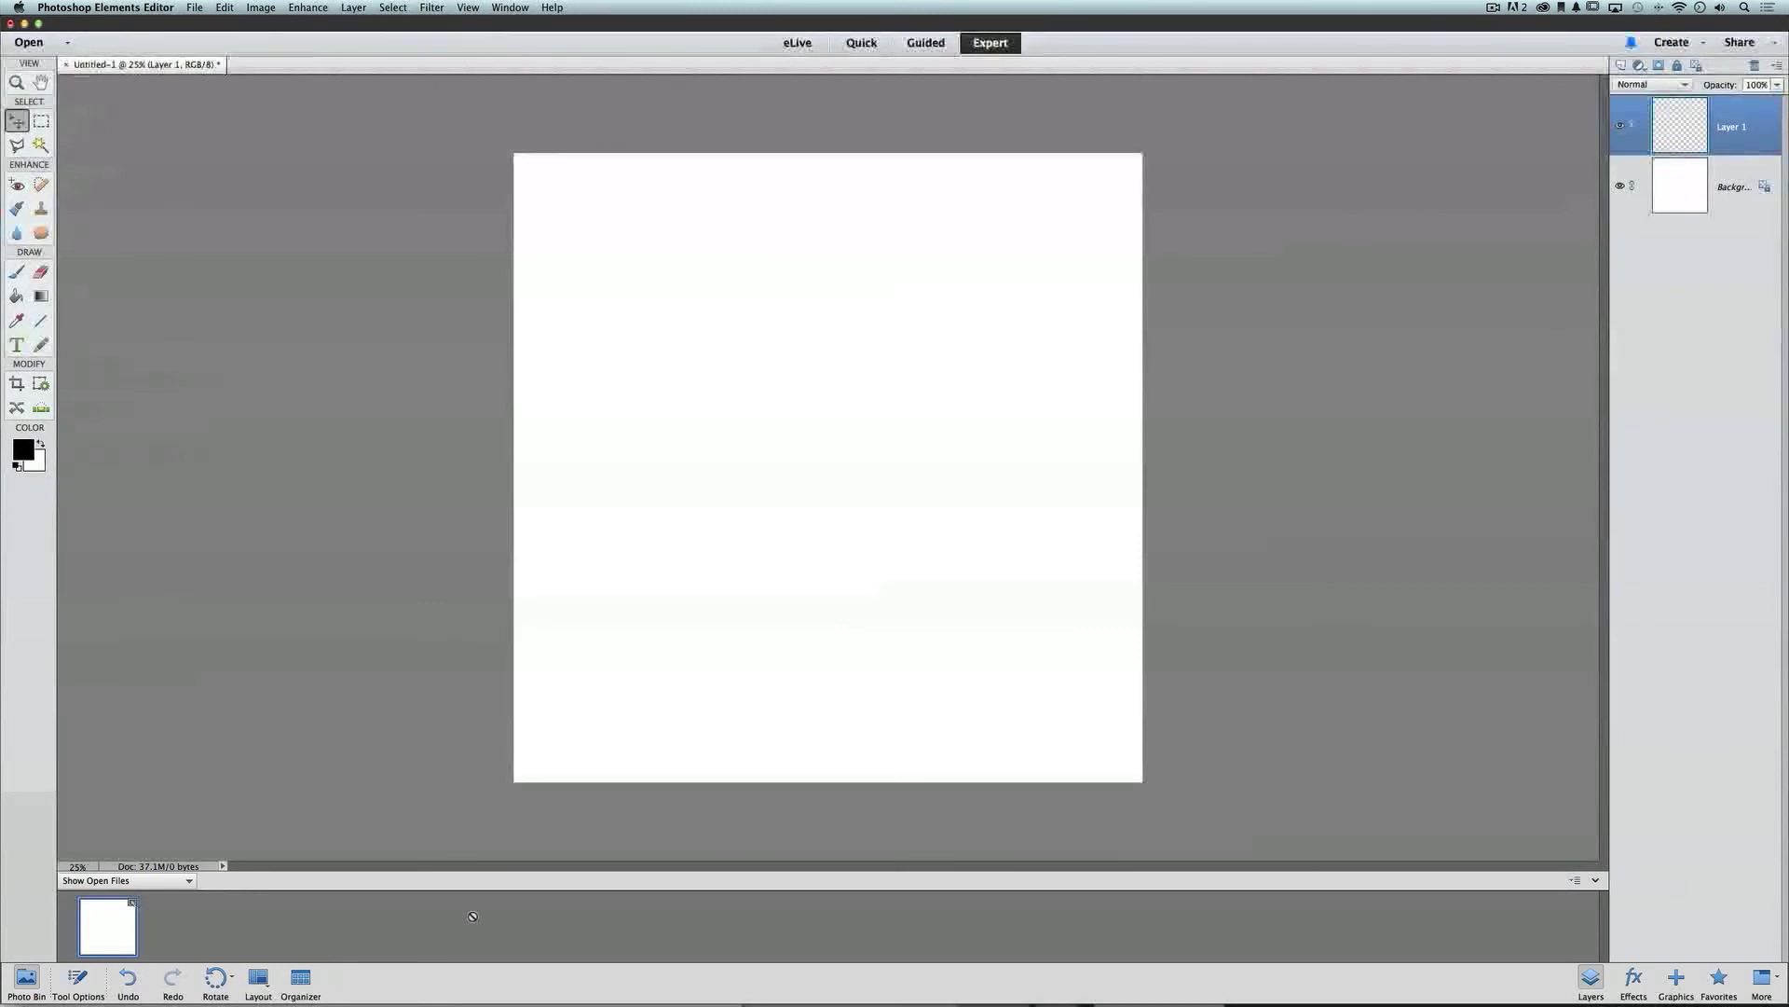
left_click(78, 979)
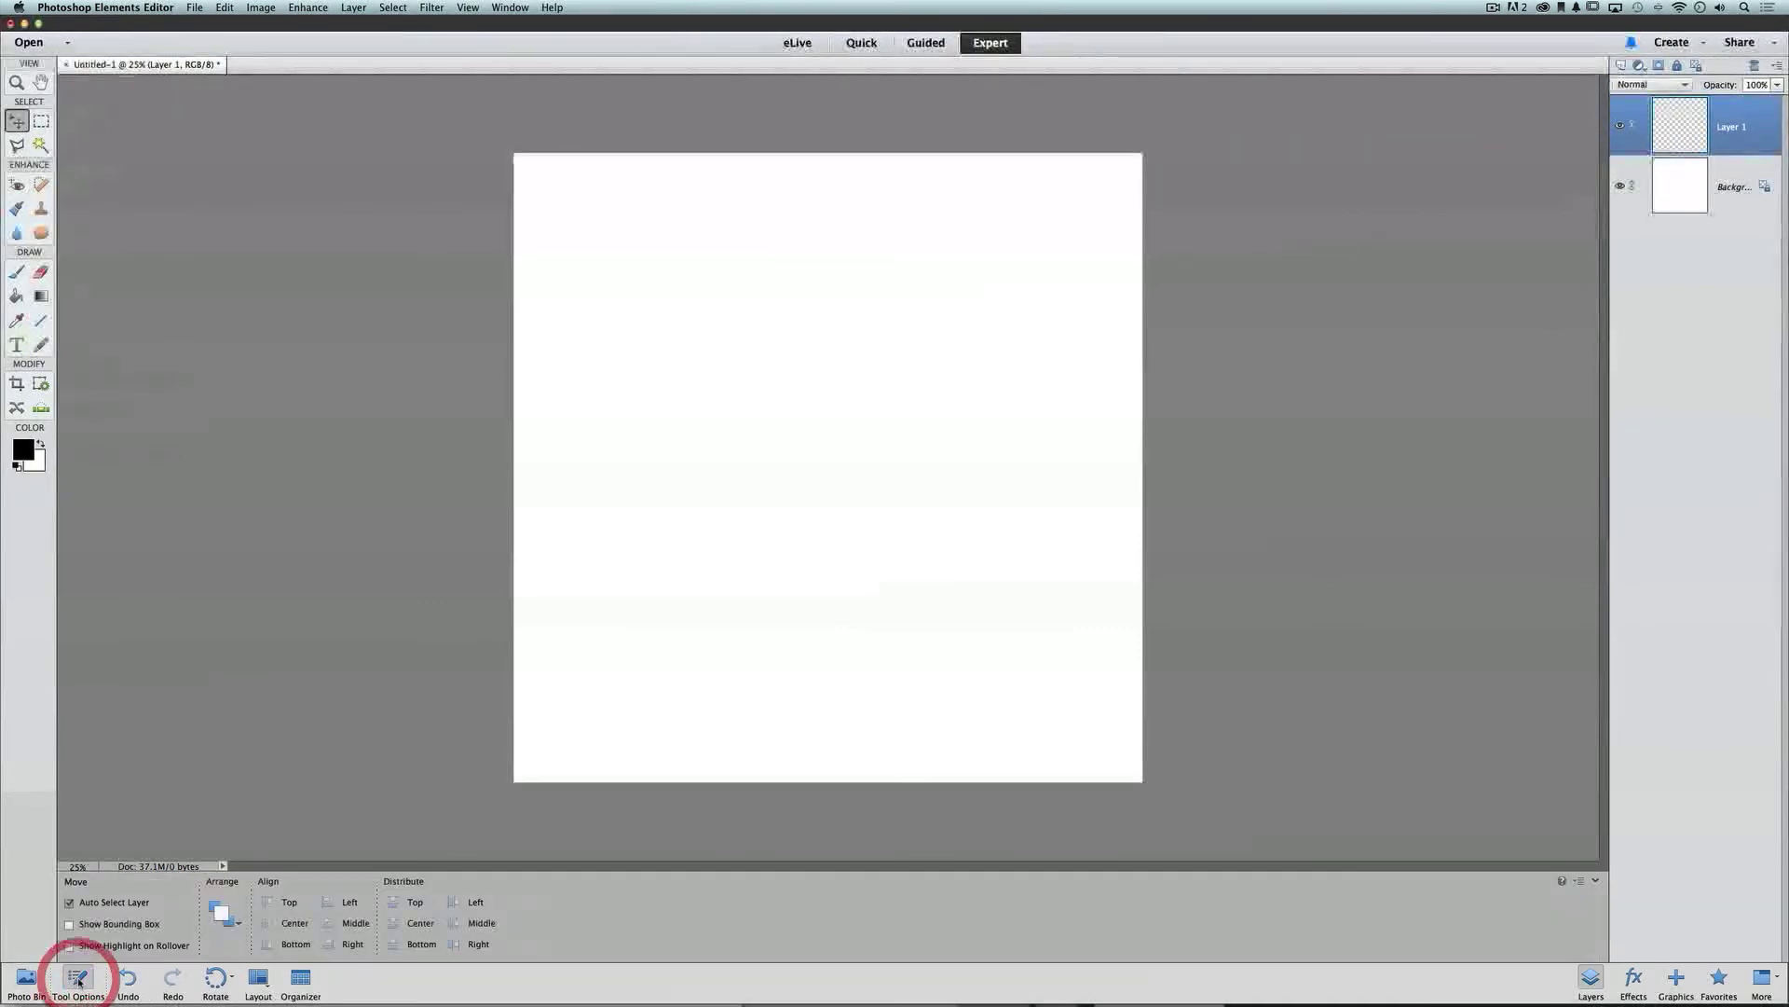
left_click(1591, 978)
left_click(1590, 979)
left_click(1636, 979)
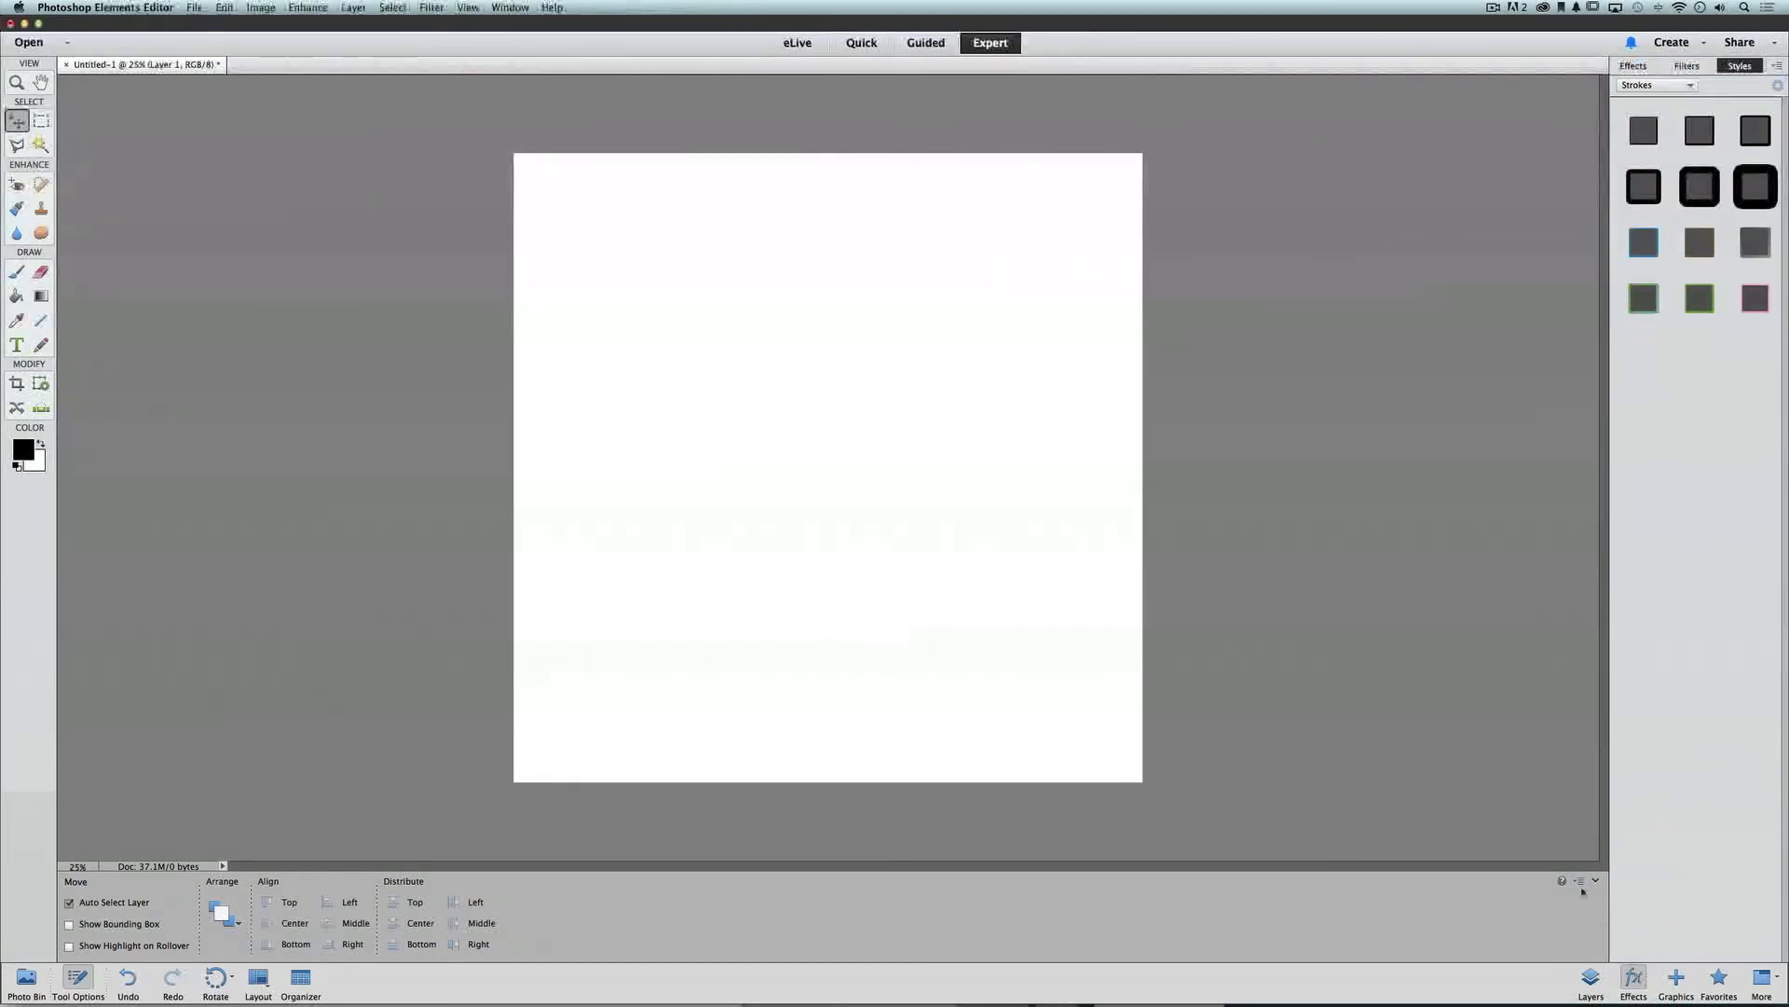
left_click(1633, 65)
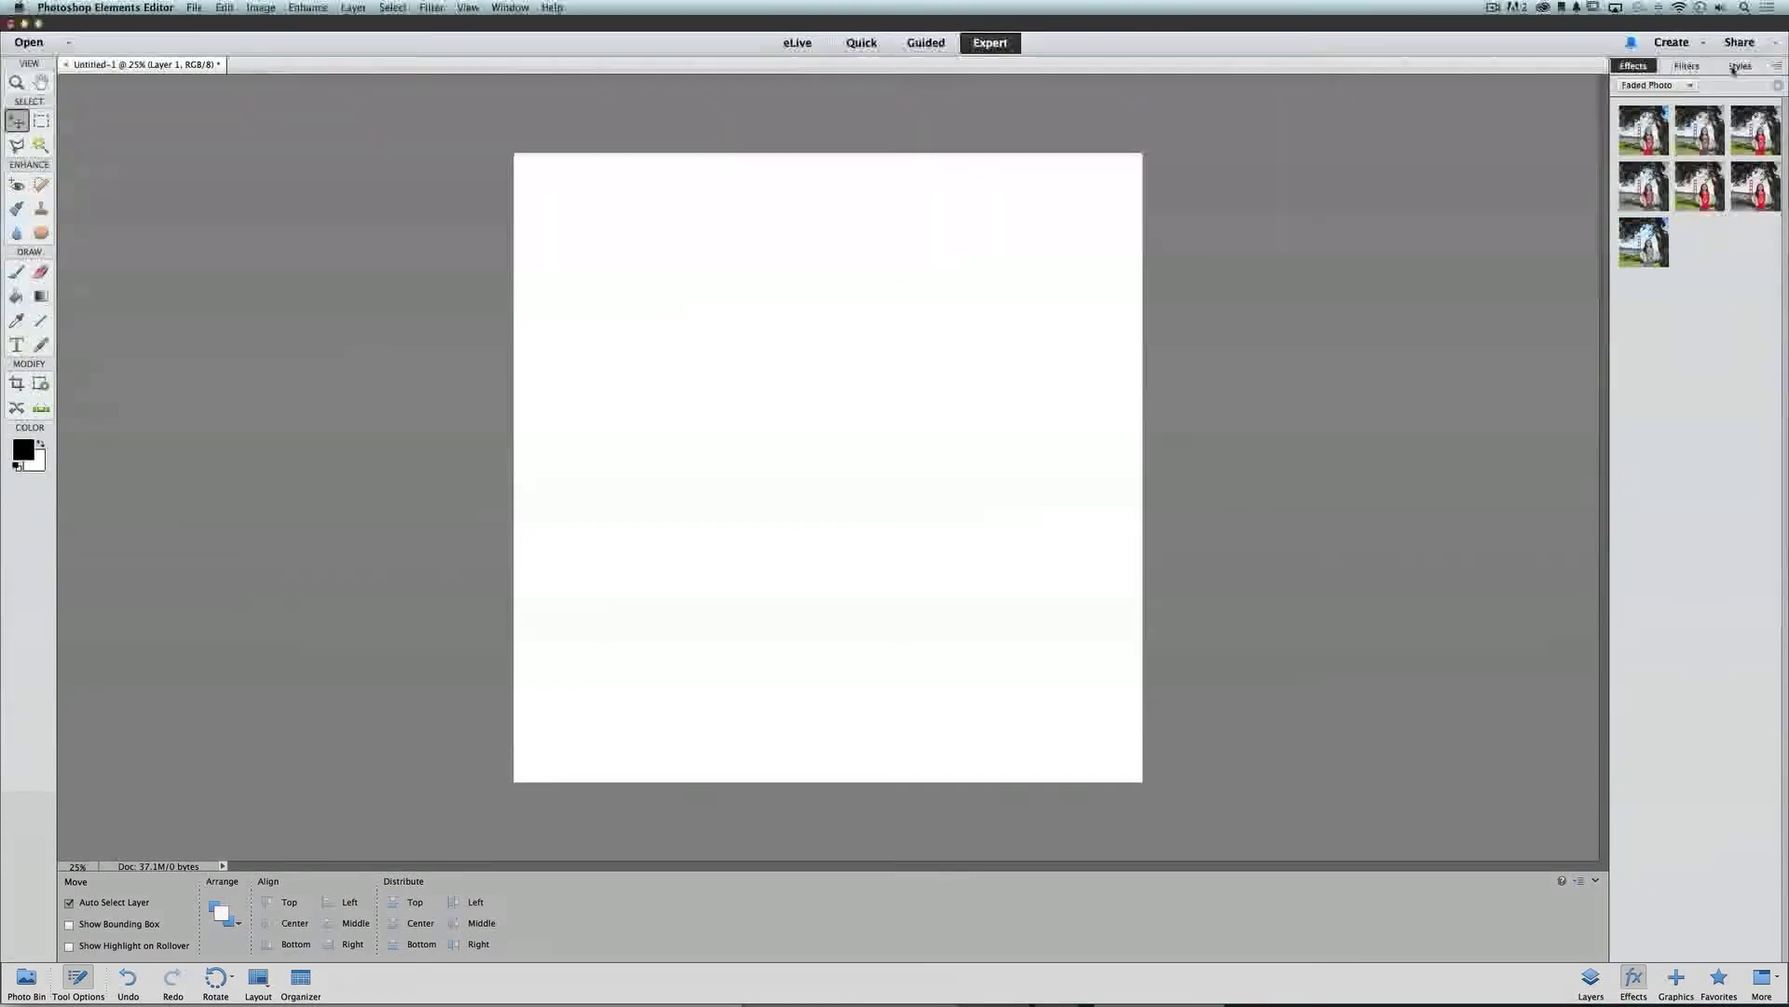
left_click(1687, 65)
left_click_drag(1700, 193, 1633, 844)
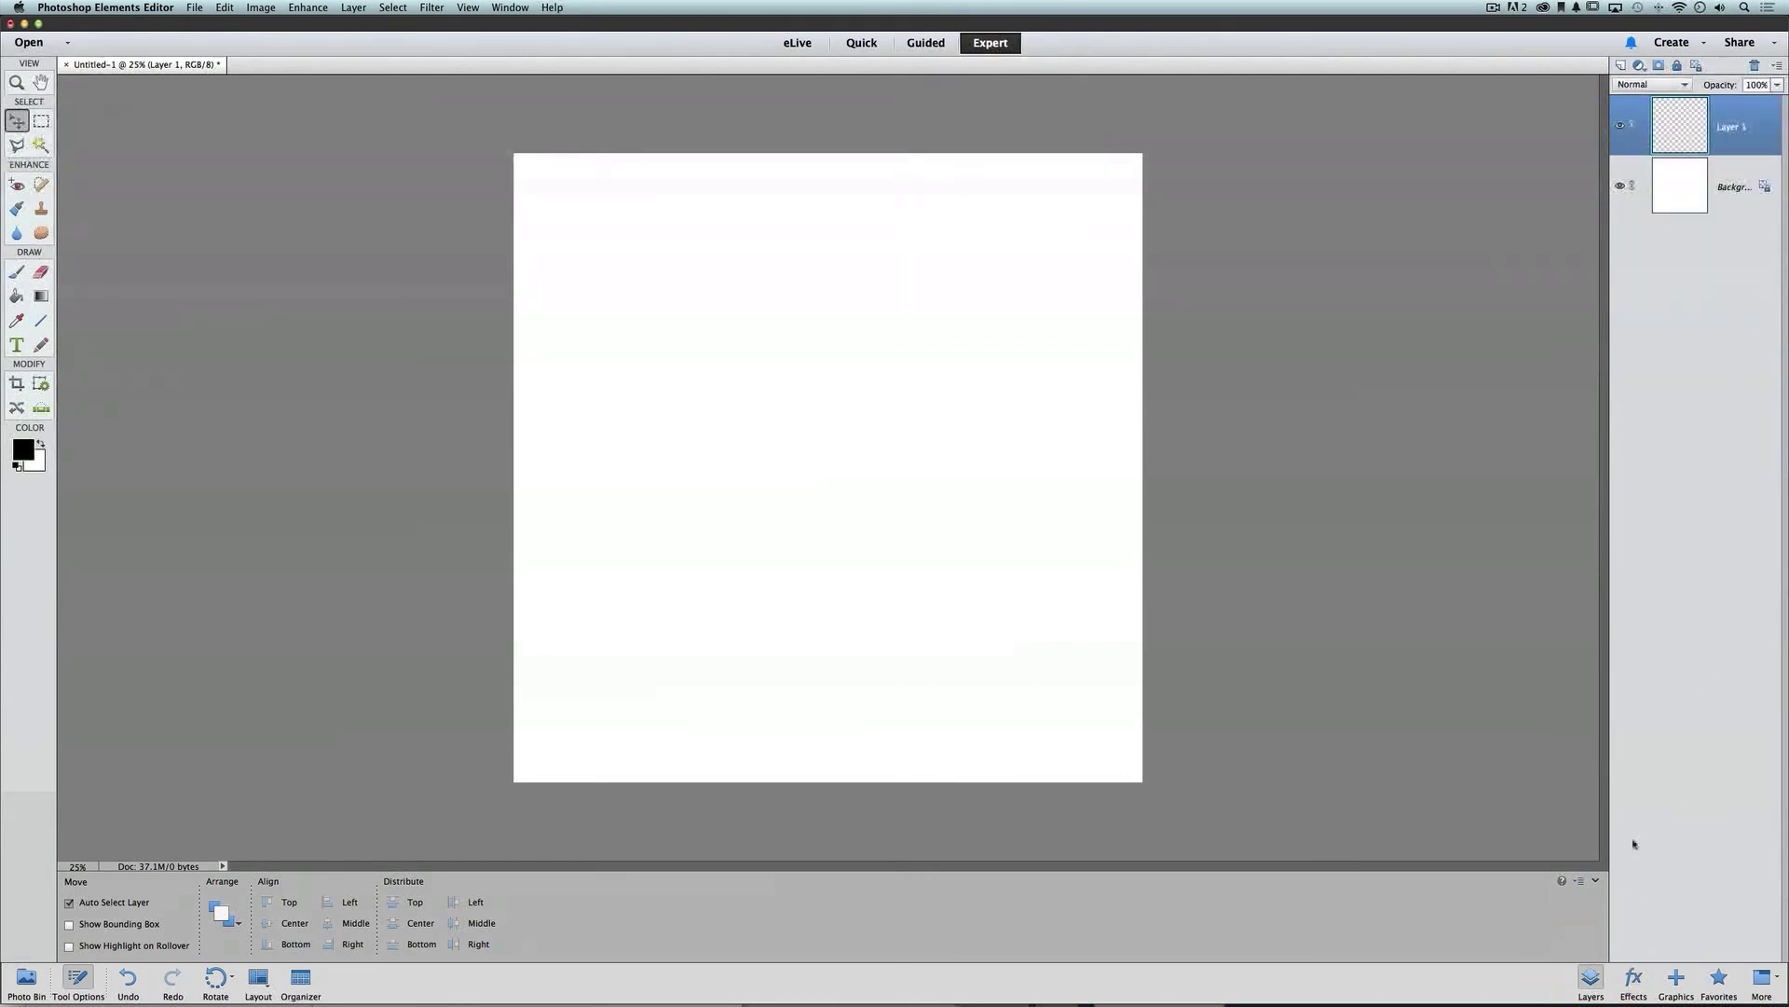
left_click(512, 8)
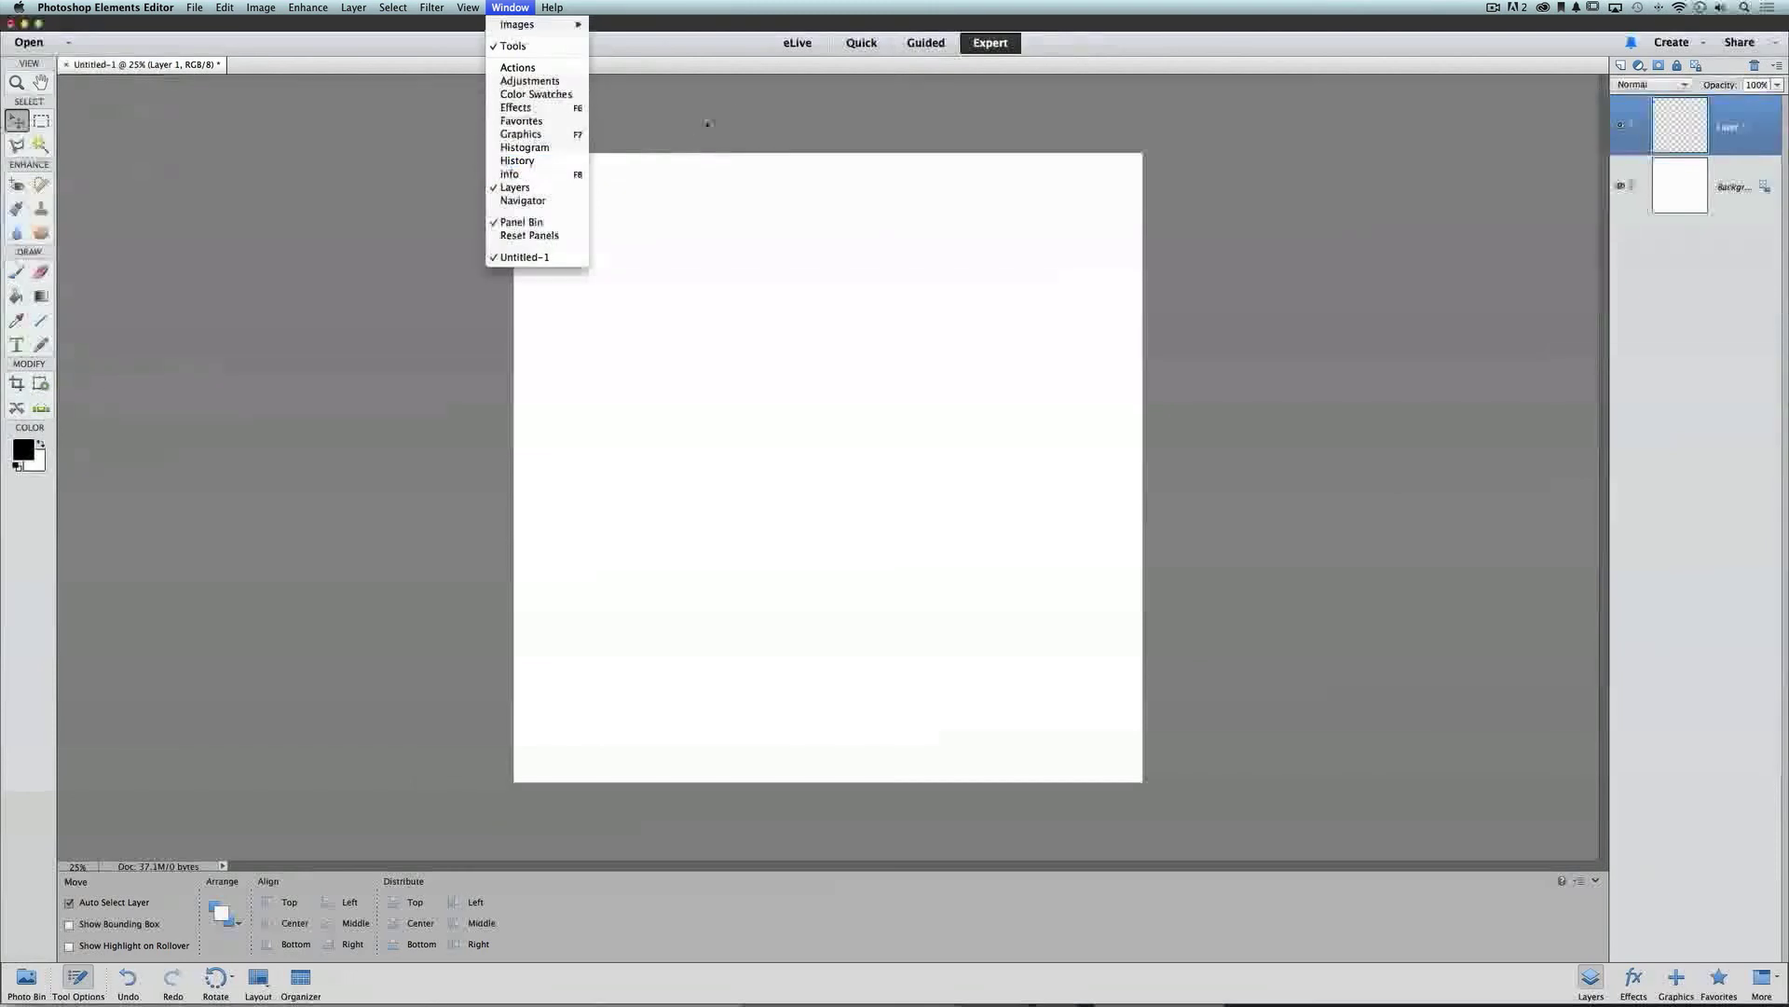
left_click(733, 109)
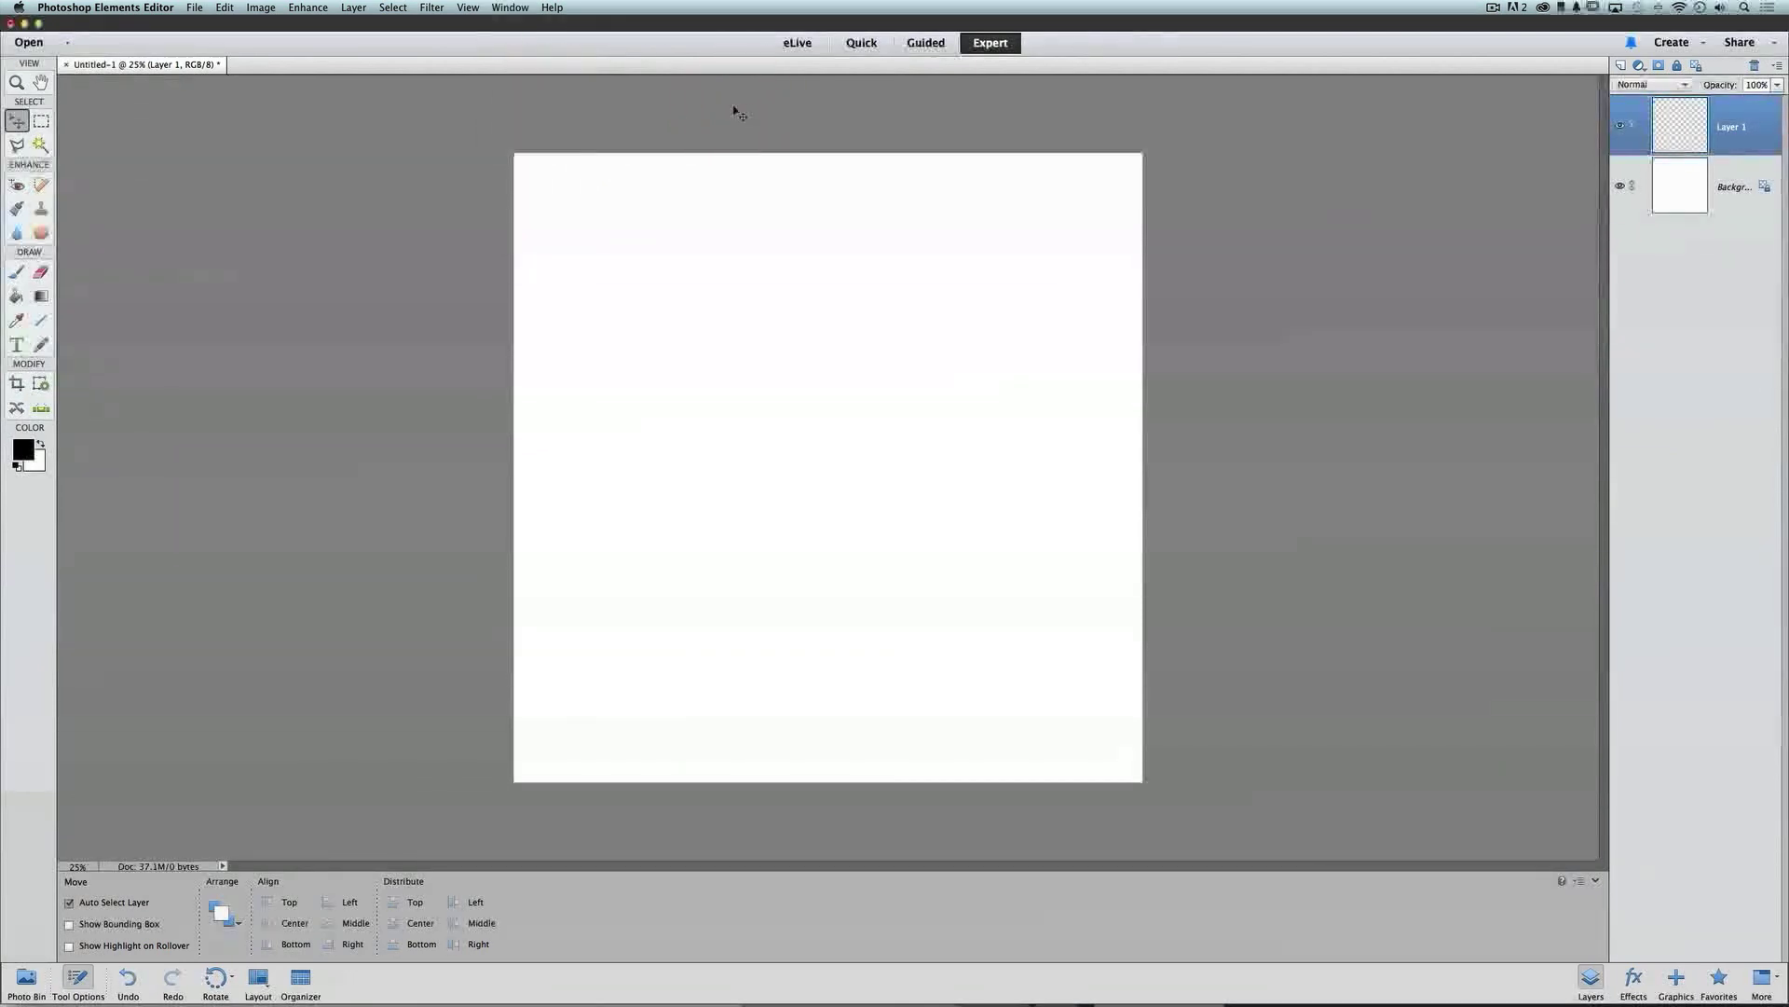